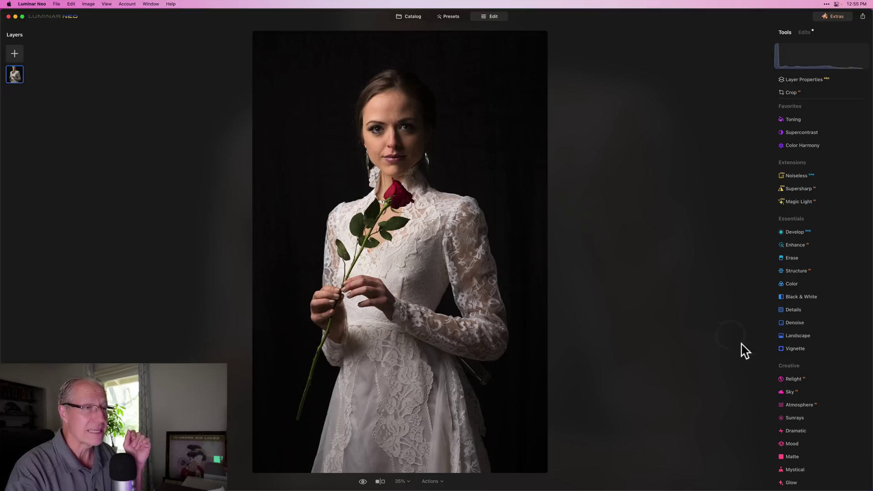
Step: Expand Studio Light under Portrait and add one light at Amount 0 to the rose portrait
{"action": "scroll", "coordinate": [776, 382], "scroll_direction": "down", "scroll_amount": 5}
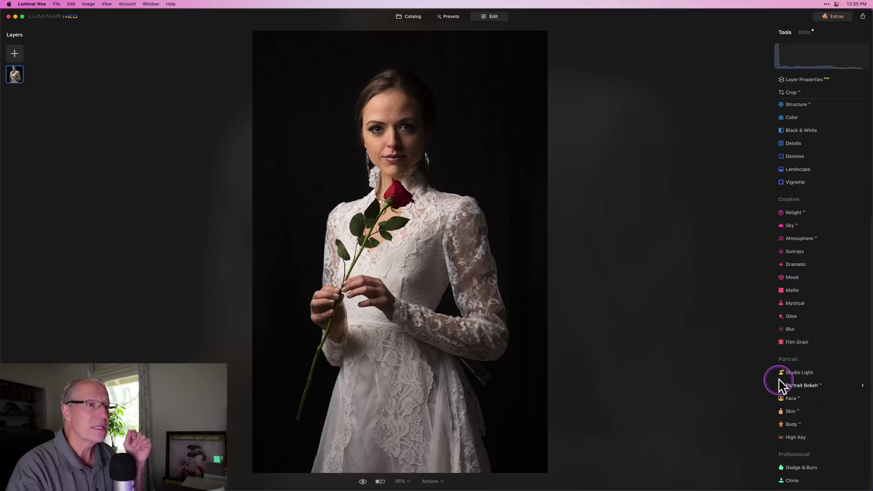
{"action": "scroll", "coordinate": [779, 385], "scroll_direction": "up", "scroll_amount": 1}
{"action": "scroll", "coordinate": [781, 386], "scroll_direction": "down", "scroll_amount": 1}
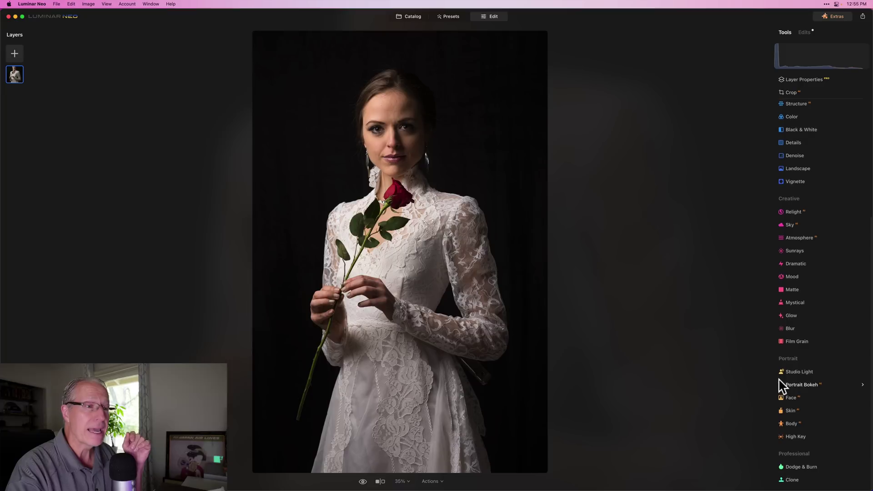
{"action": "left_click", "coordinate": [810, 373]}
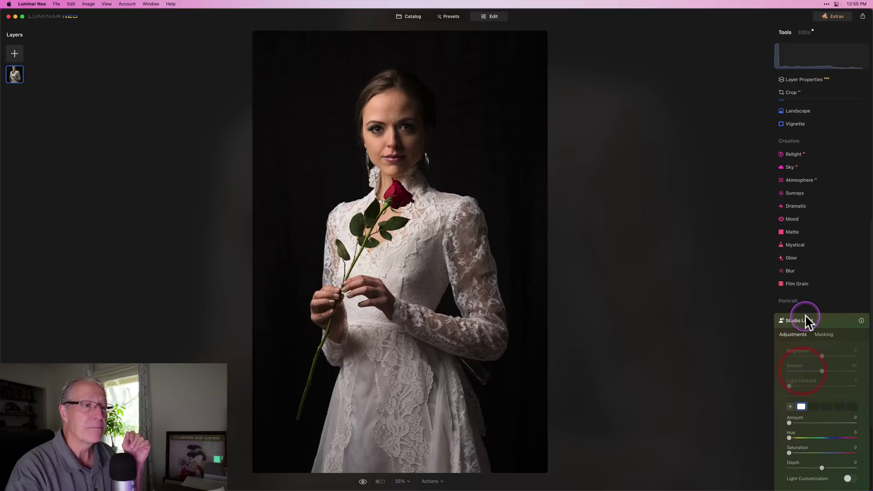
{"action": "scroll", "coordinate": [805, 315], "scroll_direction": "down", "scroll_amount": 5}
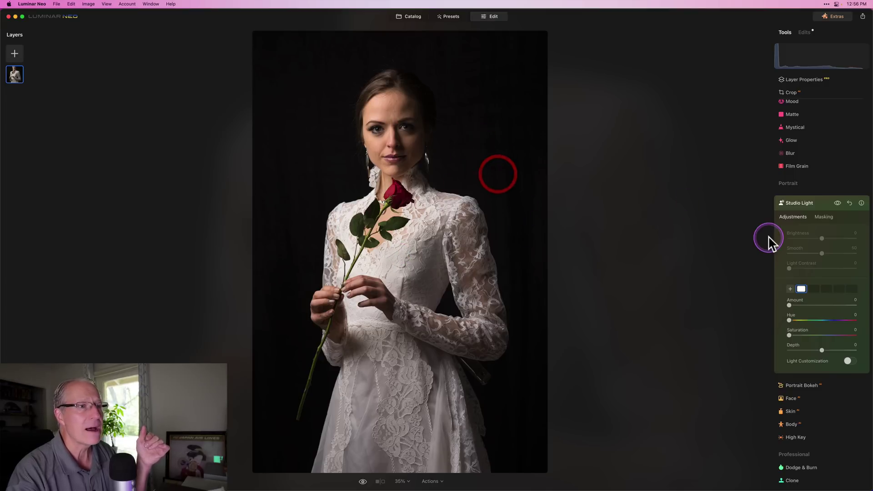
{"action": "left_click", "coordinate": [802, 290]}
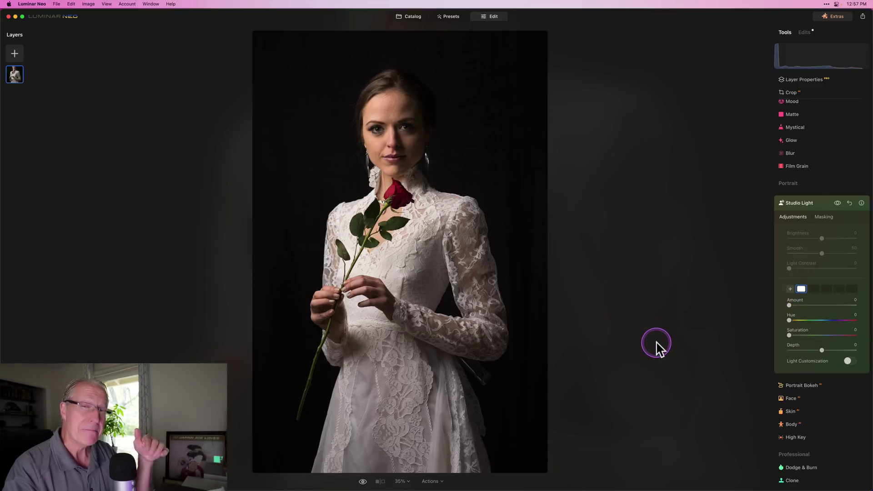
Step: Keep a single studio light, raise its Amount to 63, and move it toward the model's face
{"action": "left_click", "coordinate": [790, 289]}
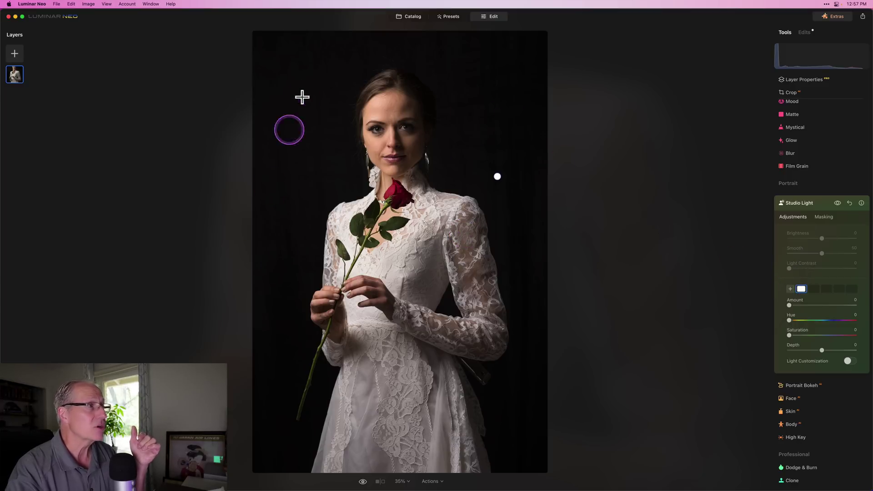
{"action": "left_click", "coordinate": [295, 91]}
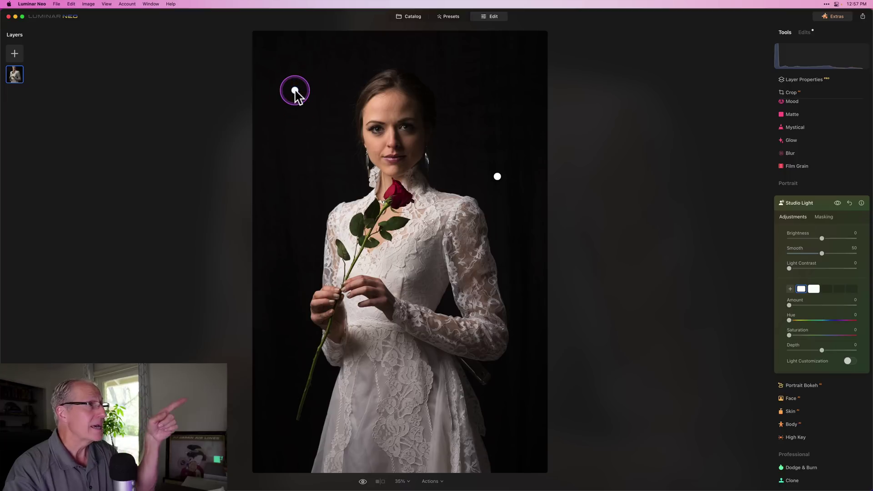
{"action": "left_click", "coordinate": [812, 291]}
{"action": "left_click", "coordinate": [801, 290]}
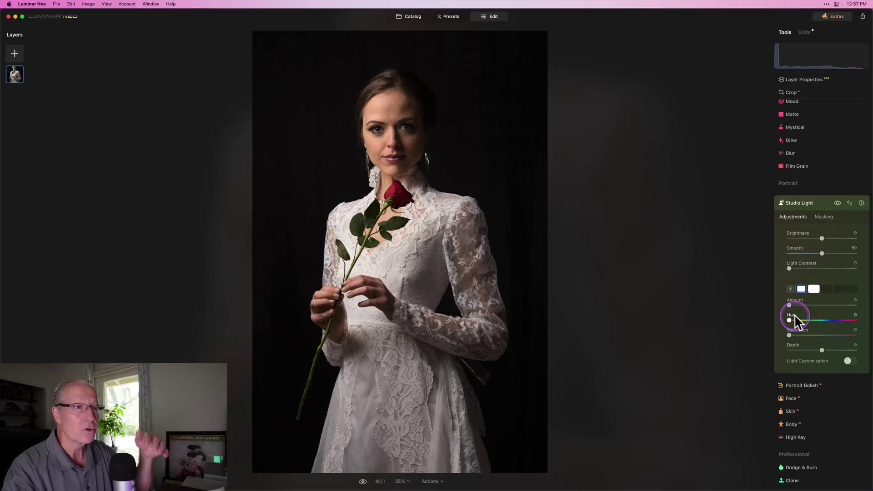
{"action": "left_click", "coordinate": [801, 290]}
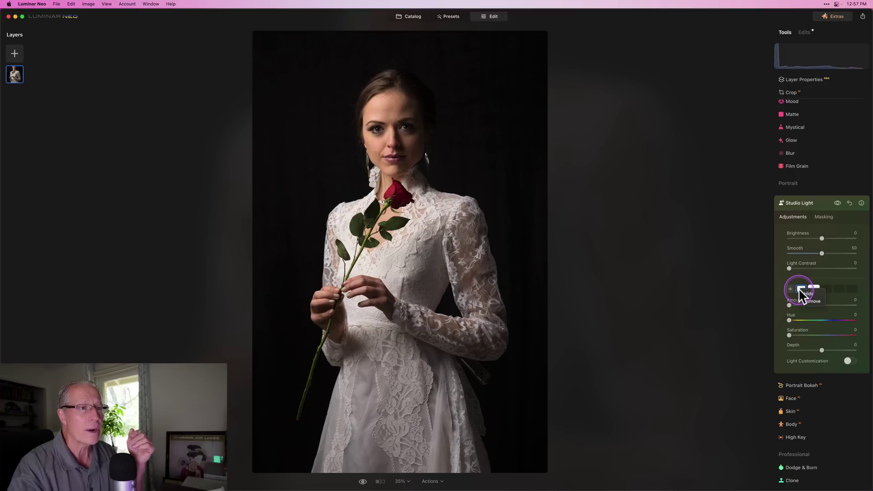
{"action": "right_click", "coordinate": [801, 290]}
{"action": "left_click_drag", "start_coordinate": [812, 304], "coordinate": [499, 161]}
{"action": "left_click_drag", "start_coordinate": [789, 305], "coordinate": [833, 305]}
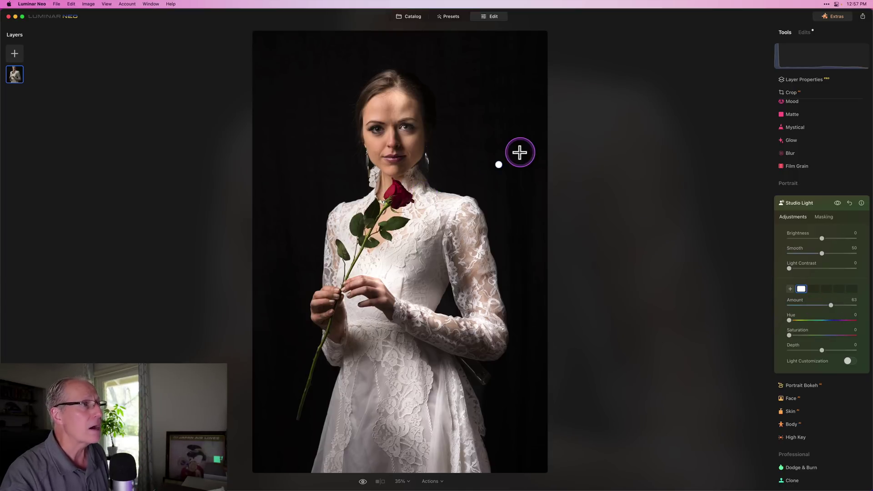
{"action": "left_click_drag", "start_coordinate": [499, 164], "coordinate": [515, 221]}
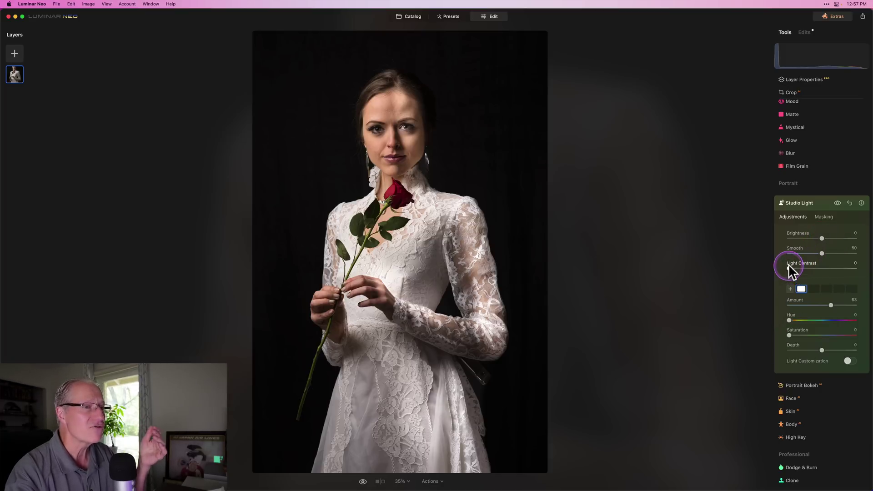
{"action": "left_click", "coordinate": [849, 361]}
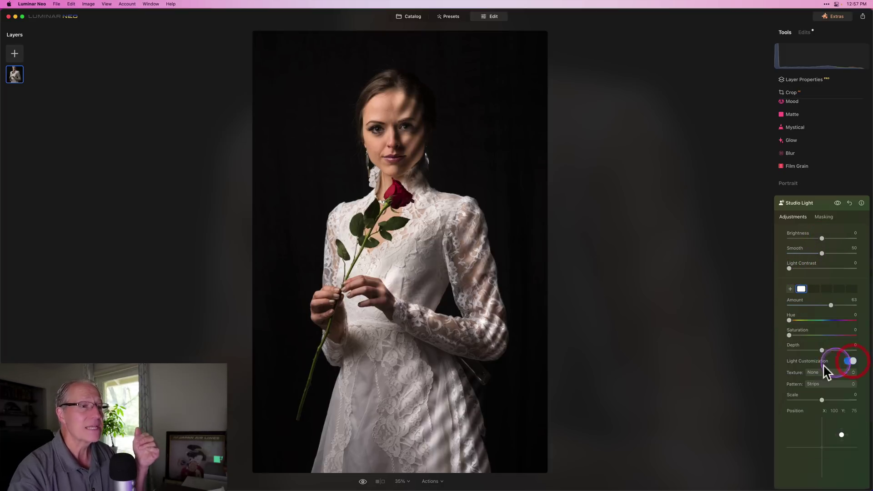
{"action": "scroll", "coordinate": [810, 372], "scroll_direction": "down", "scroll_amount": 3}
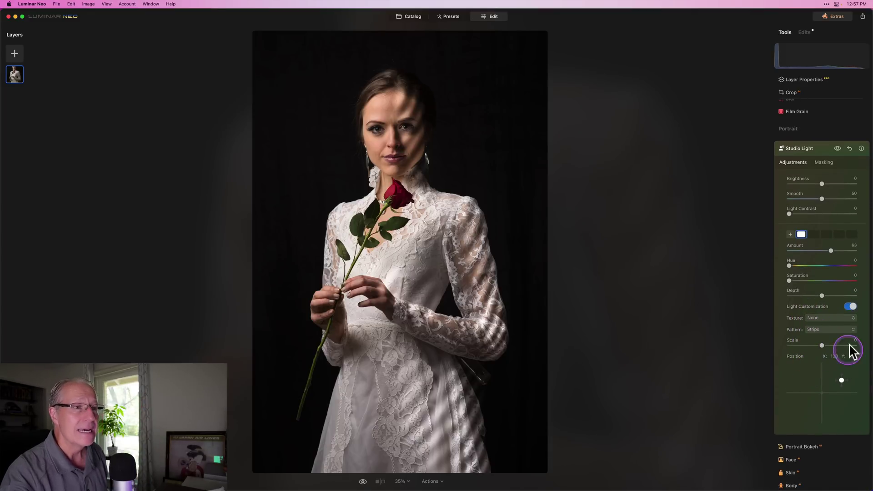
{"action": "left_click", "coordinate": [821, 318]}
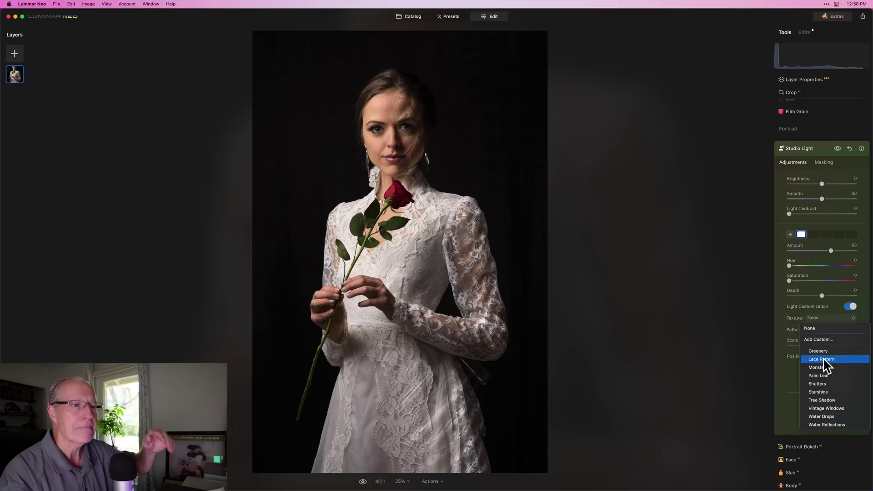
{"action": "left_click", "coordinate": [824, 384]}
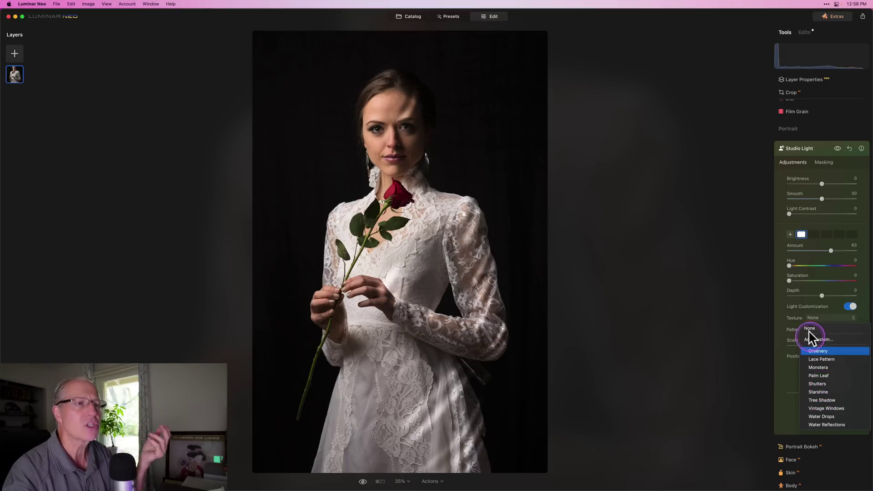
{"action": "left_click", "coordinate": [801, 309]}
{"action": "left_click", "coordinate": [849, 307]}
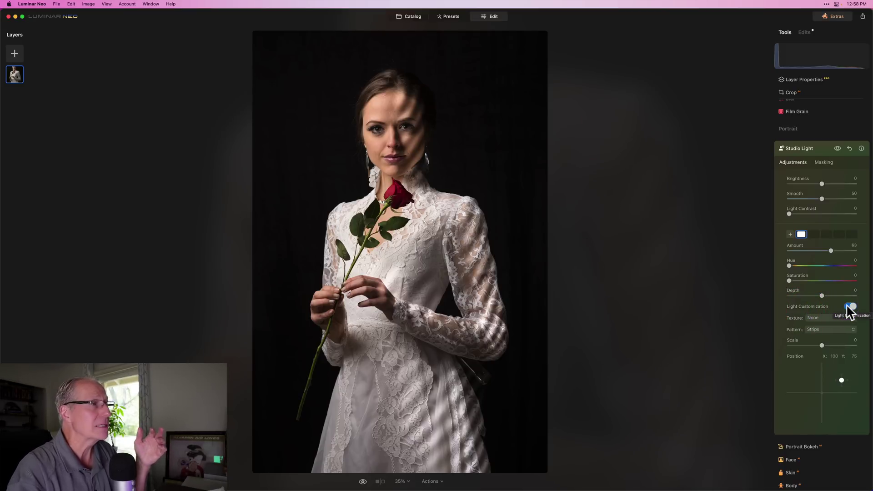
{"action": "left_click", "coordinate": [849, 307]}
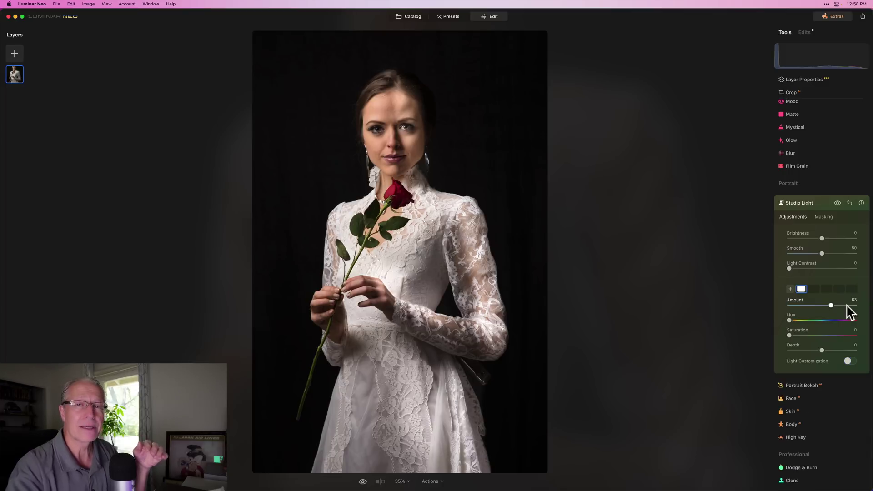
Step: Open the puffin-in-dry-grass photo in the Edit view in place of the rose portrait
{"action": "left_click_drag", "start_coordinate": [849, 311], "coordinate": [804, 305]}
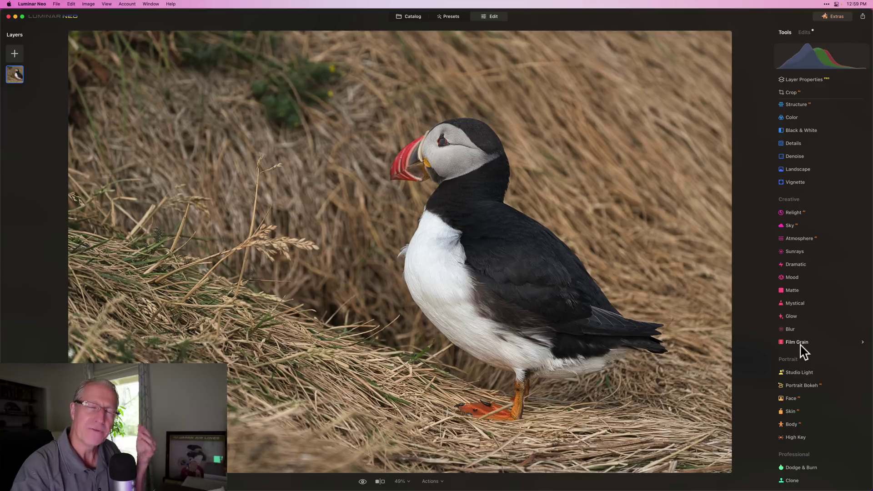
Step: Select the Blur tool under Creative for the puffin photo
{"action": "left_click", "coordinate": [792, 331]}
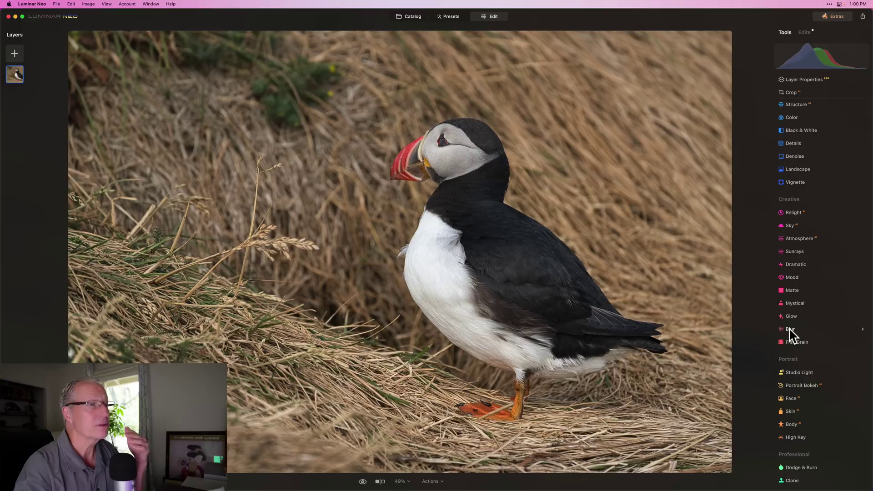
Step: Apply a Gaussian blur at Amount 19 across the entire puffin photo
{"action": "left_click", "coordinate": [790, 329]}
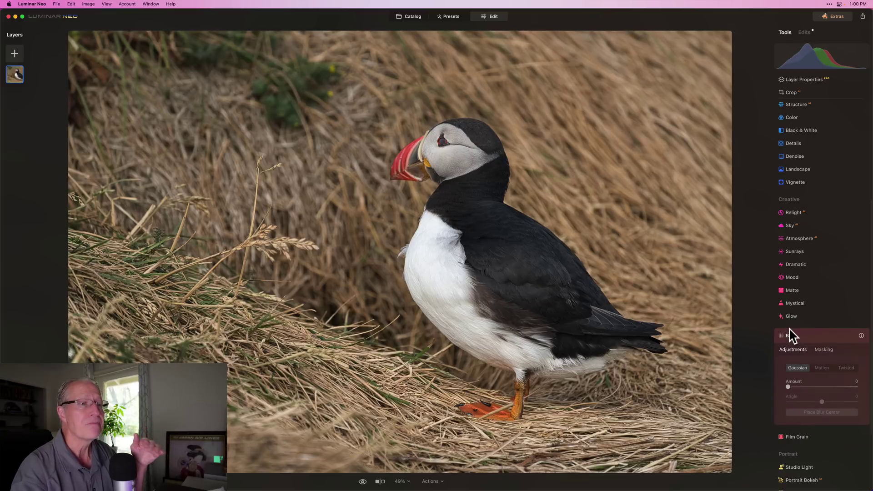
{"action": "left_click", "coordinate": [809, 292]}
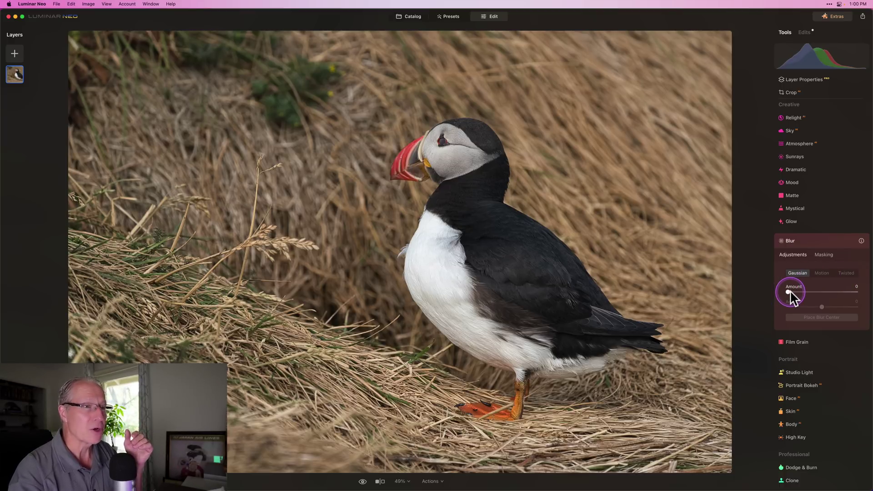
{"action": "left_click_drag", "start_coordinate": [789, 295], "coordinate": [804, 296]}
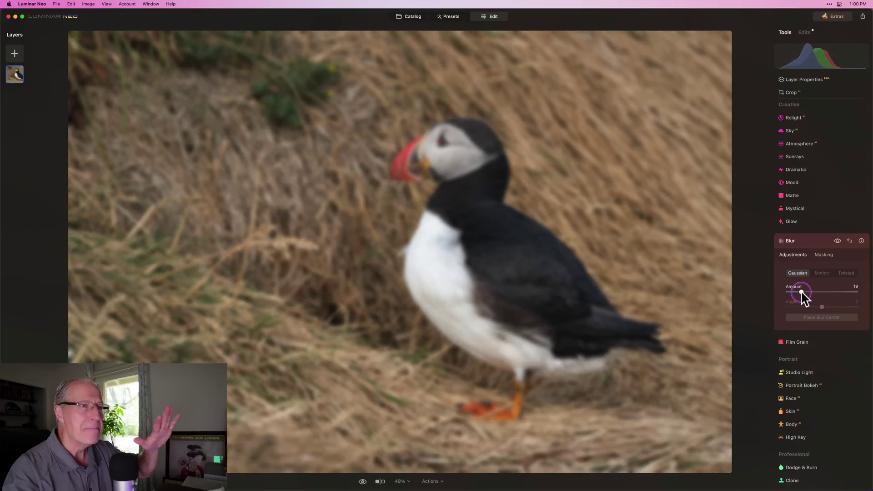
{"action": "left_click_drag", "start_coordinate": [802, 292], "coordinate": [801, 294]}
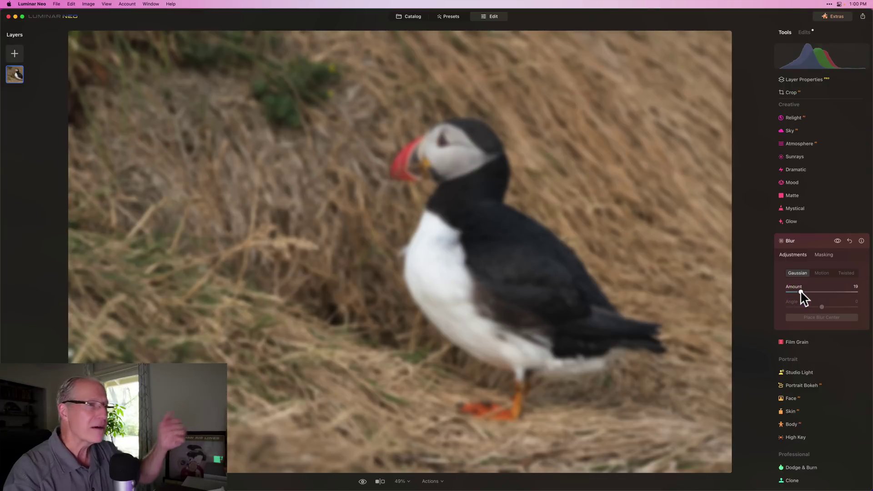
Step: Use the Blur mask brush in Erase mode to paint the blur off the puffin's head
{"action": "left_click", "coordinate": [829, 253]}
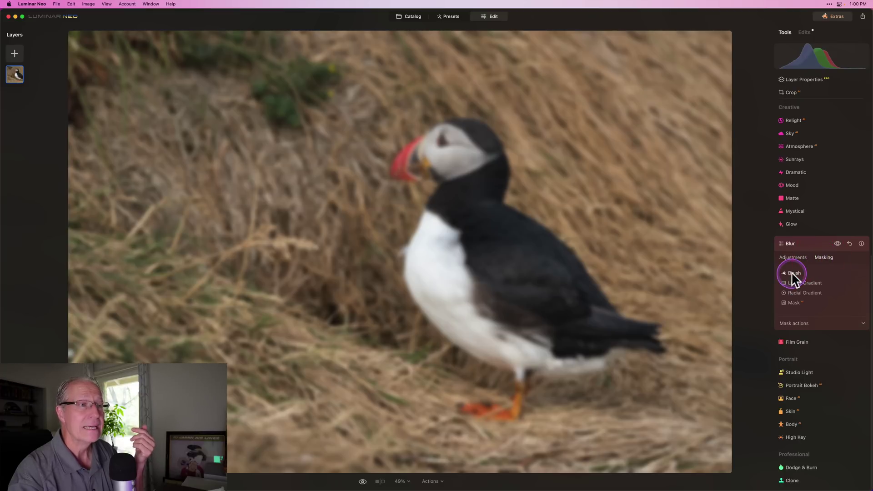
{"action": "left_click", "coordinate": [792, 273]}
{"action": "left_click", "coordinate": [836, 285]}
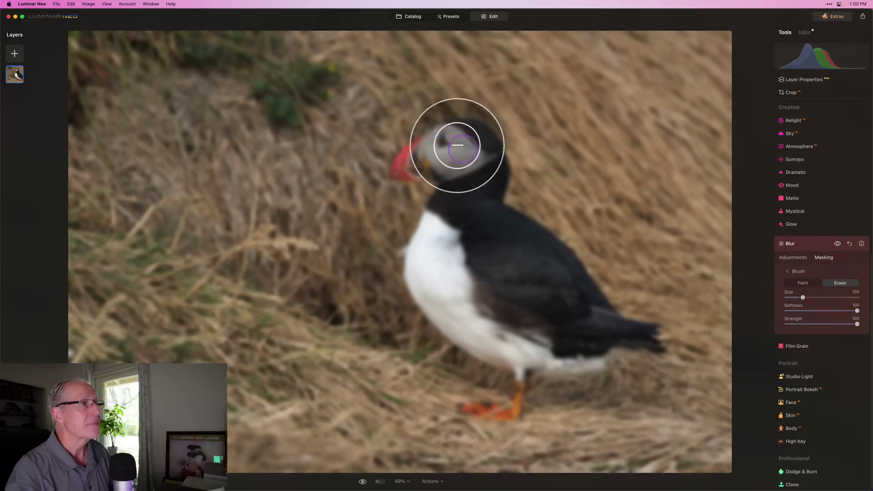
{"action": "mouse_move", "coordinate": [493, 185]}
{"action": "left_mouse_down"}
{"action": "mouse_move", "coordinate": [424, 159]}
{"action": "mouse_move", "coordinate": [404, 171]}
{"action": "mouse_move", "coordinate": [480, 184]}
{"action": "mouse_move", "coordinate": [488, 203]}
{"action": "mouse_move", "coordinate": [574, 278]}
{"action": "mouse_move", "coordinate": [589, 312]}
{"action": "mouse_move", "coordinate": [661, 340]}
{"action": "mouse_move", "coordinate": [524, 361]}
{"action": "mouse_move", "coordinate": [537, 361]}
{"action": "mouse_move", "coordinate": [562, 315]}
{"action": "mouse_move", "coordinate": [475, 208]}
{"action": "mouse_move", "coordinate": [446, 154]}
{"action": "mouse_move", "coordinate": [404, 161]}
{"action": "mouse_move", "coordinate": [443, 175]}
{"action": "mouse_move", "coordinate": [457, 203]}
{"action": "mouse_move", "coordinate": [438, 205]}
{"action": "mouse_move", "coordinate": [418, 245]}
{"action": "mouse_move", "coordinate": [424, 307]}
{"action": "mouse_move", "coordinate": [531, 356]}
{"action": "mouse_move", "coordinate": [474, 254]}
{"action": "mouse_move", "coordinate": [448, 243]}
{"action": "mouse_move", "coordinate": [475, 307]}
{"action": "mouse_move", "coordinate": [526, 323]}
{"action": "mouse_move", "coordinate": [467, 240]}
{"action": "mouse_move", "coordinate": [454, 272]}
{"action": "mouse_move", "coordinate": [484, 310]}
{"action": "mouse_move", "coordinate": [447, 217]}
{"action": "mouse_move", "coordinate": [434, 230]}
{"action": "mouse_move", "coordinate": [451, 311]}
{"action": "mouse_move", "coordinate": [460, 306]}
{"action": "mouse_move", "coordinate": [456, 259]}
{"action": "mouse_move", "coordinate": [449, 291]}
{"action": "mouse_move", "coordinate": [441, 264]}
{"action": "mouse_move", "coordinate": [489, 237]}
{"action": "mouse_move", "coordinate": [516, 305]}
{"action": "mouse_move", "coordinate": [491, 223]}
{"action": "mouse_move", "coordinate": [561, 274]}
{"action": "mouse_move", "coordinate": [577, 307]}
{"action": "mouse_move", "coordinate": [576, 331]}
{"action": "mouse_move", "coordinate": [549, 302]}
{"action": "mouse_move", "coordinate": [597, 333]}
{"action": "mouse_move", "coordinate": [554, 338]}
{"action": "mouse_move", "coordinate": [583, 349]}
{"action": "mouse_move", "coordinate": [518, 350]}
{"action": "left_mouse_up"}
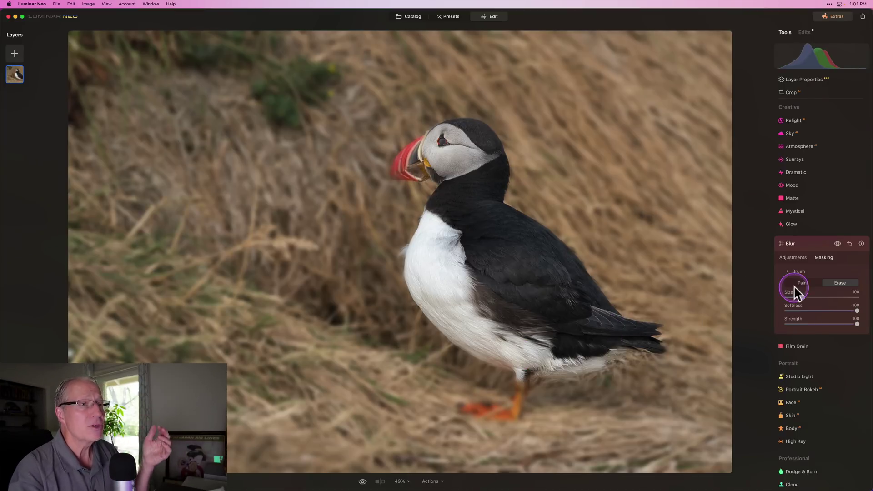
Step: Switch the blur to Motion mode with Amount set to about 11
{"action": "left_click", "coordinate": [795, 258]}
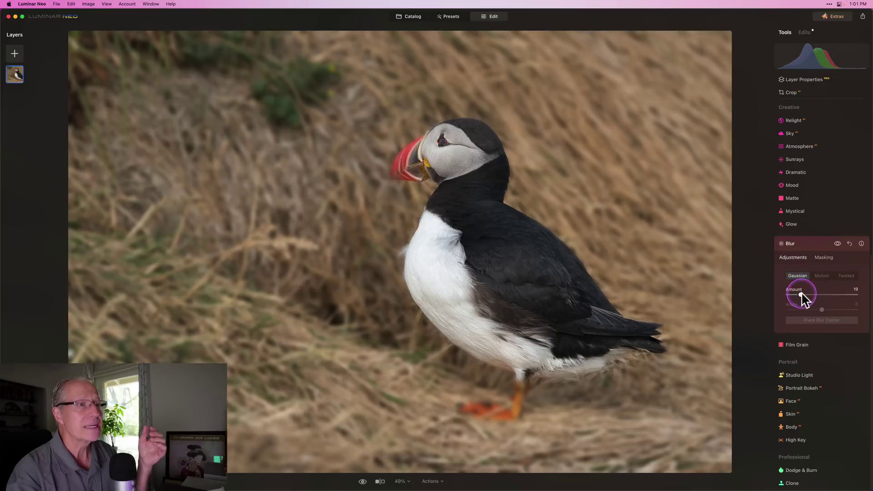
{"action": "mouse_move", "coordinate": [801, 294]}
{"action": "left_mouse_down"}
{"action": "mouse_move", "coordinate": [833, 293]}
{"action": "mouse_move", "coordinate": [787, 292]}
{"action": "mouse_move", "coordinate": [796, 295]}
{"action": "left_mouse_up"}
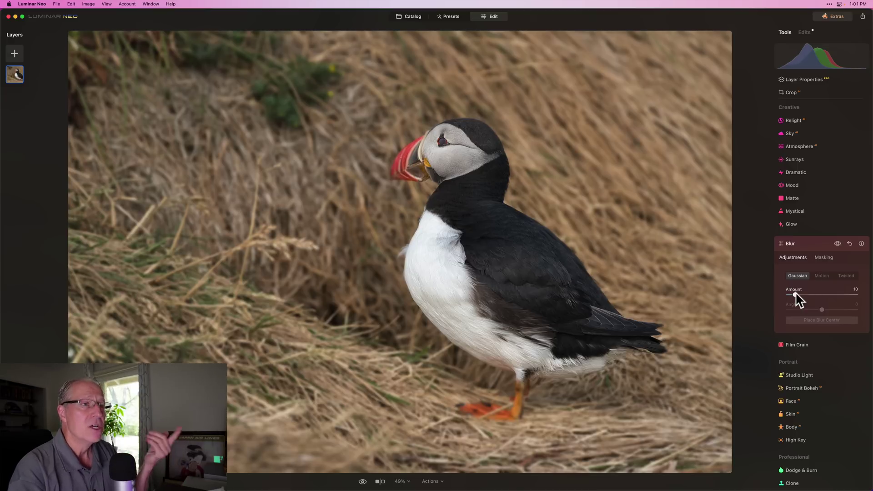
{"action": "left_click", "coordinate": [821, 276]}
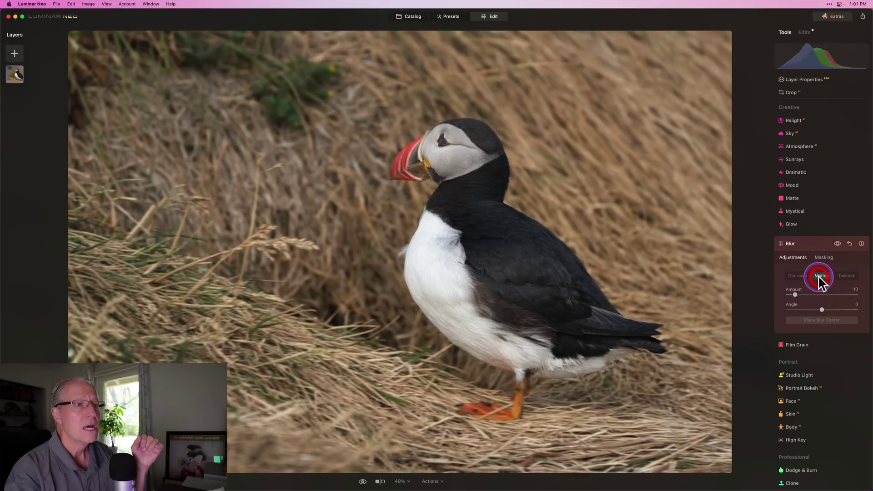
{"action": "mouse_move", "coordinate": [795, 294]}
{"action": "left_mouse_down"}
{"action": "mouse_move", "coordinate": [831, 294]}
{"action": "mouse_move", "coordinate": [794, 288]}
{"action": "mouse_move", "coordinate": [798, 298]}
{"action": "left_mouse_up"}
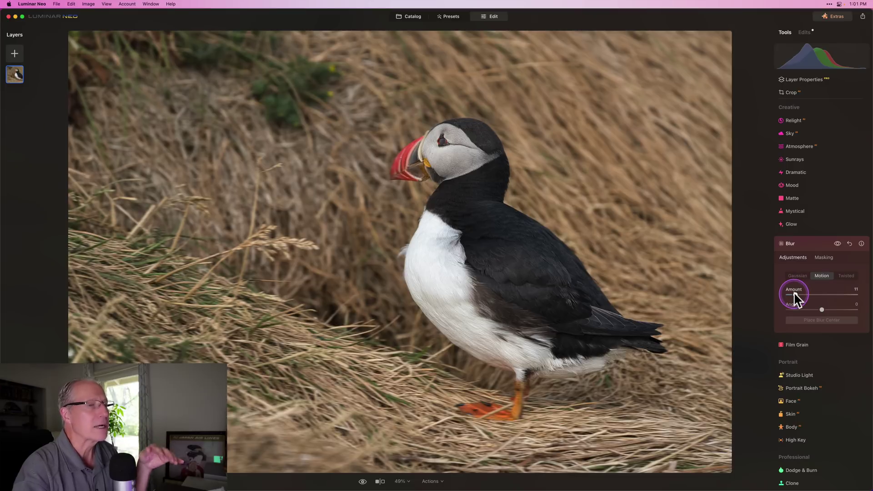
Step: Try a Twisted blur at Amount 71, Angle 53, centred left of the puffin
{"action": "left_click", "coordinate": [846, 276]}
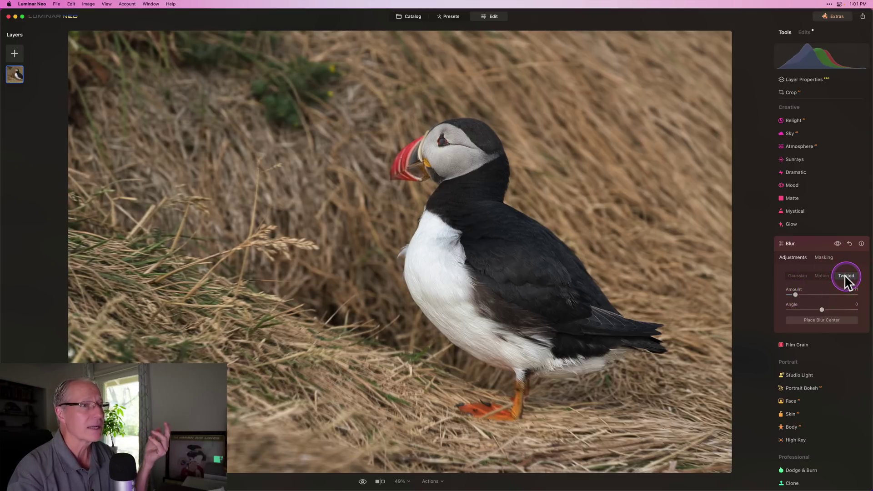
{"action": "left_click", "coordinate": [796, 294]}
{"action": "left_click_drag", "start_coordinate": [798, 296], "coordinate": [842, 307]}
{"action": "left_click", "coordinate": [822, 309]}
{"action": "left_click", "coordinate": [824, 321]}
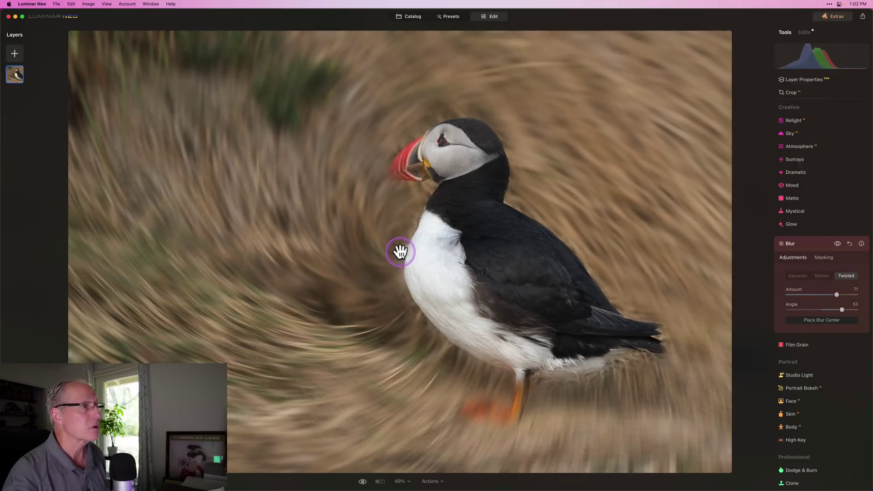
{"action": "left_click_drag", "start_coordinate": [399, 252], "coordinate": [289, 189]}
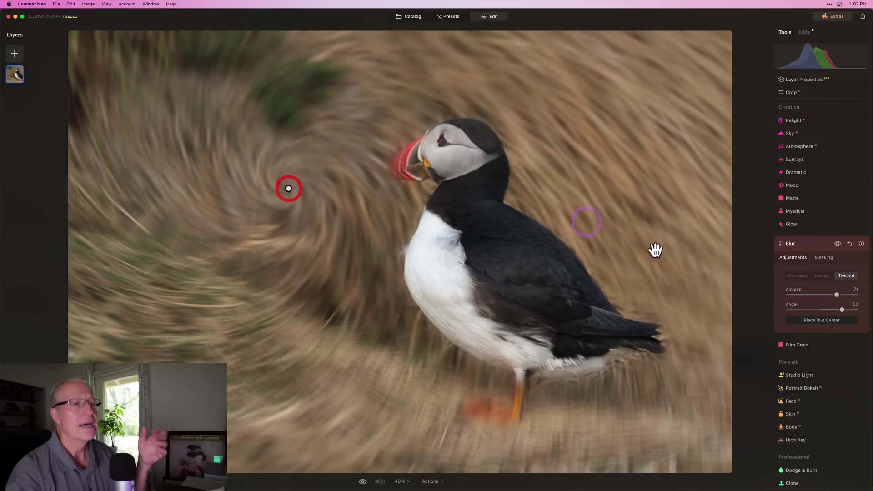
{"action": "left_click", "coordinate": [818, 320]}
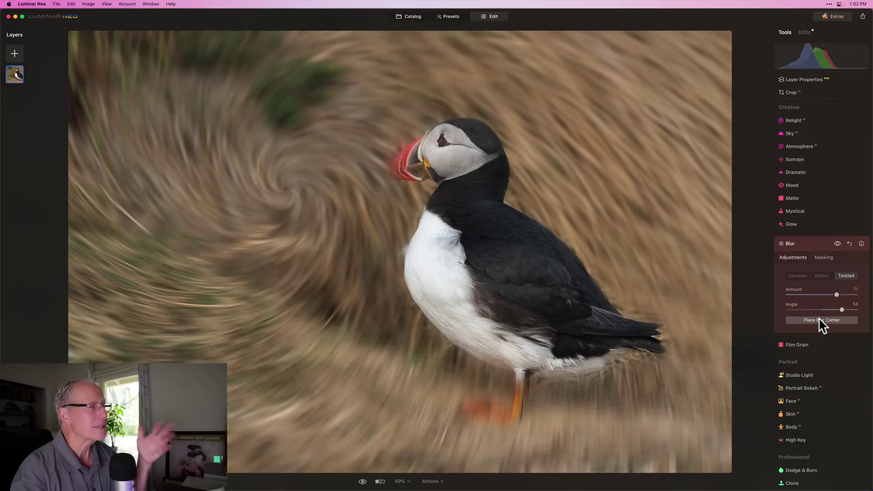
Step: Compare Motion, Gaussian and Twisted modes, then settle on Gaussian with a low Amount
{"action": "left_click", "coordinate": [822, 276]}
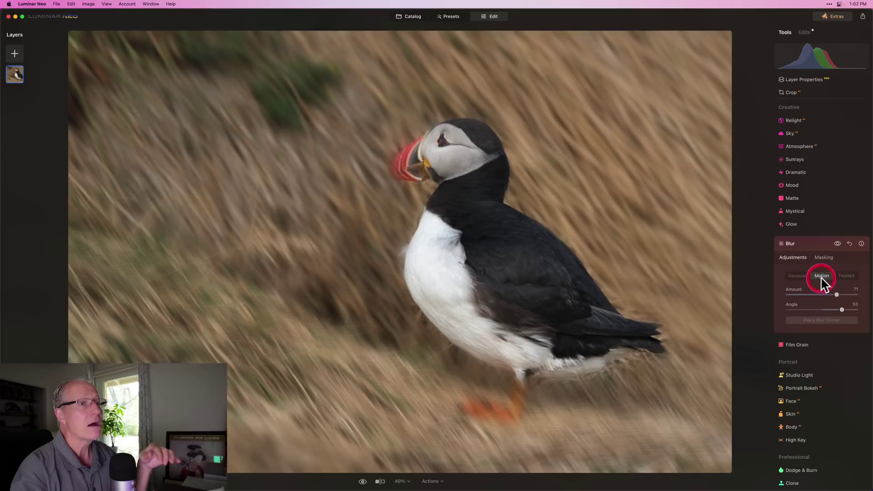
{"action": "left_click", "coordinate": [797, 276]}
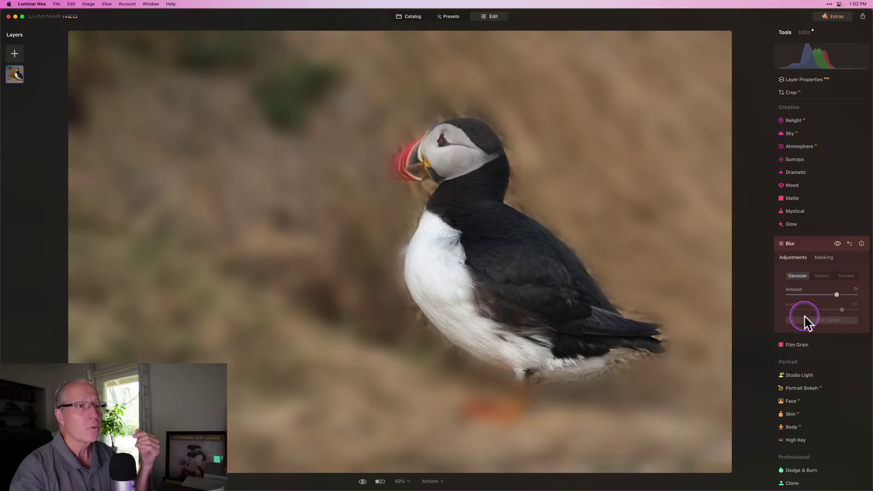
{"action": "left_click", "coordinate": [822, 275]}
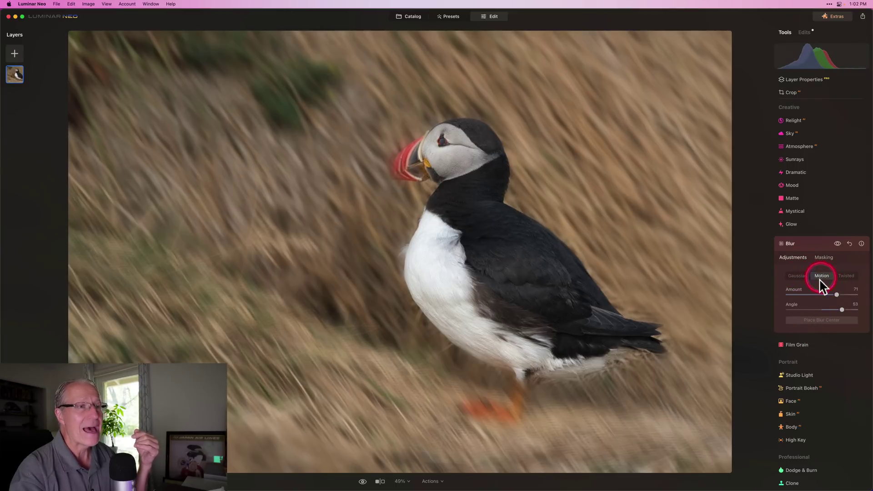
{"action": "left_click", "coordinate": [847, 276]}
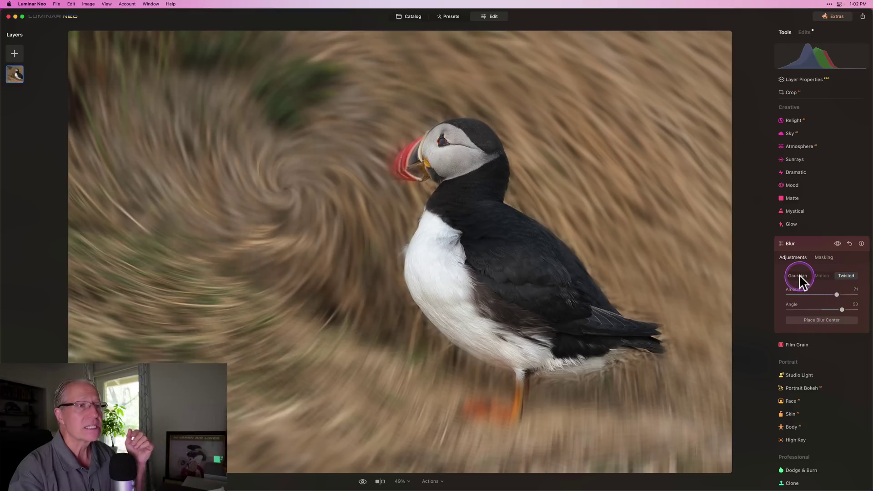
{"action": "left_click", "coordinate": [798, 276]}
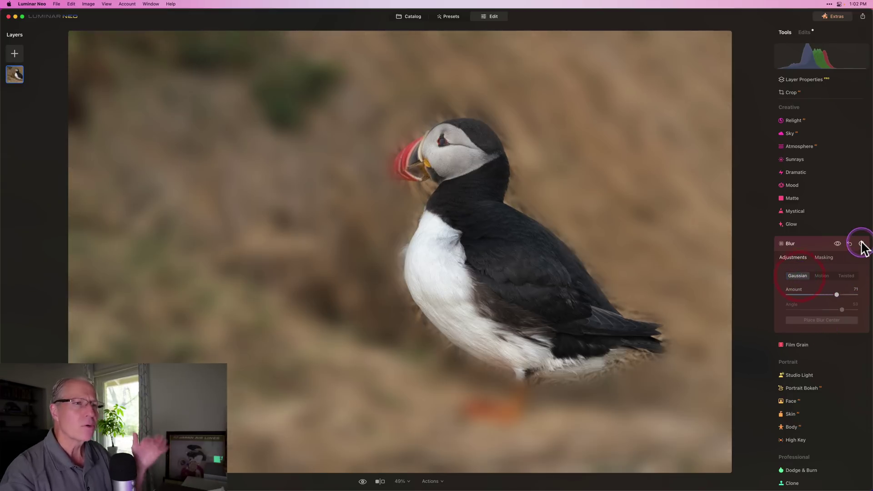
{"action": "left_click", "coordinate": [795, 295]}
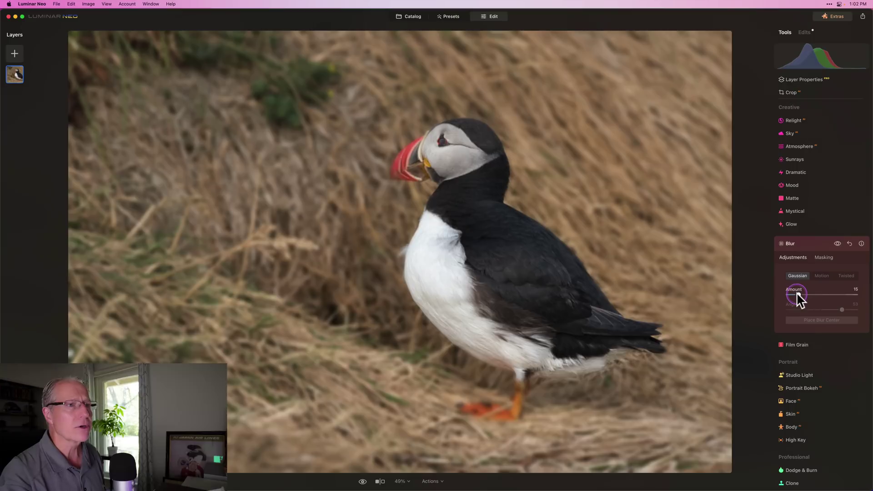
{"action": "left_click_drag", "start_coordinate": [794, 294], "coordinate": [796, 294]}
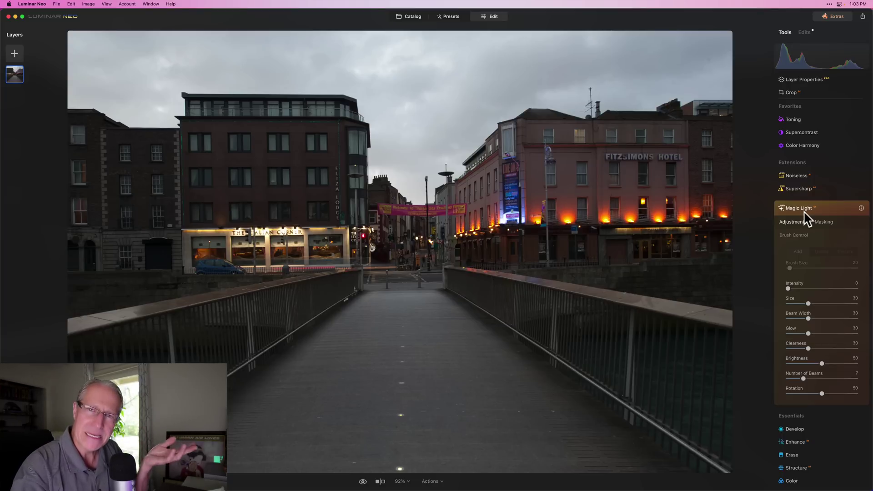
Step: Set Magic Light Intensity to 100 for hotel starbursts and zoom the photo to 200%
{"action": "left_click", "coordinate": [801, 235]}
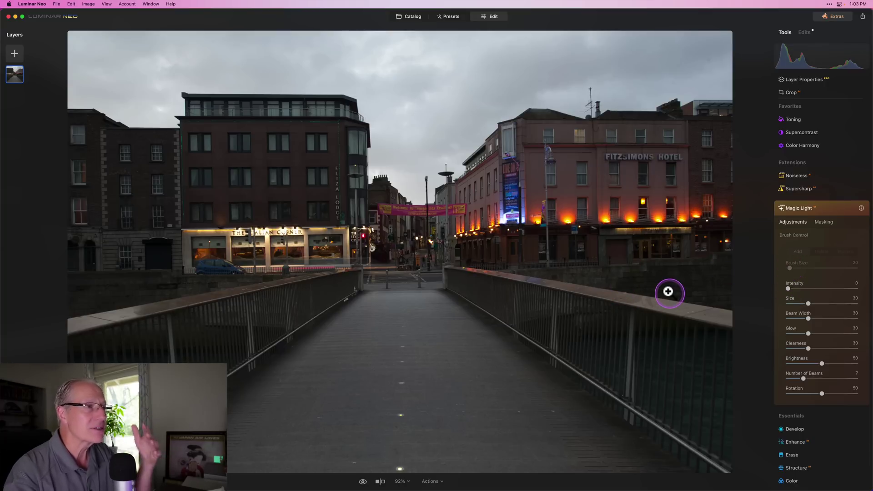
{"action": "left_click_drag", "start_coordinate": [789, 289], "coordinate": [870, 294]}
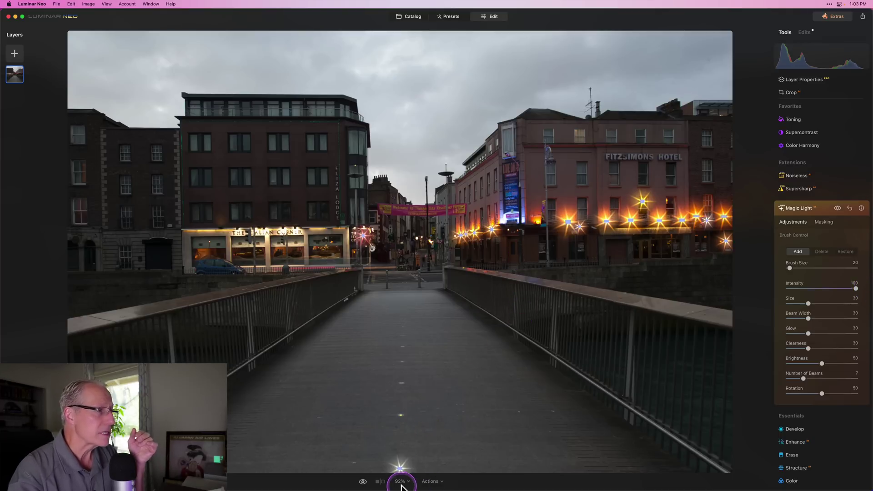
{"action": "left_click", "coordinate": [402, 482]}
{"action": "left_click", "coordinate": [407, 447]}
Step: Enlarge the Add brush and place starbursts on the orange sign light, street lamps and a hotel lamp
{"action": "scroll", "coordinate": [580, 341], "scroll_direction": "right", "scroll_amount": 5}
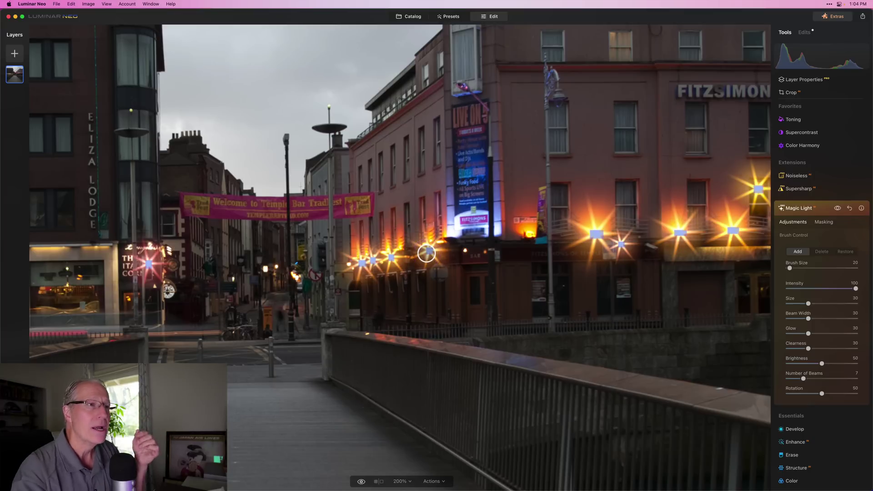
{"action": "left_click", "coordinate": [798, 252]}
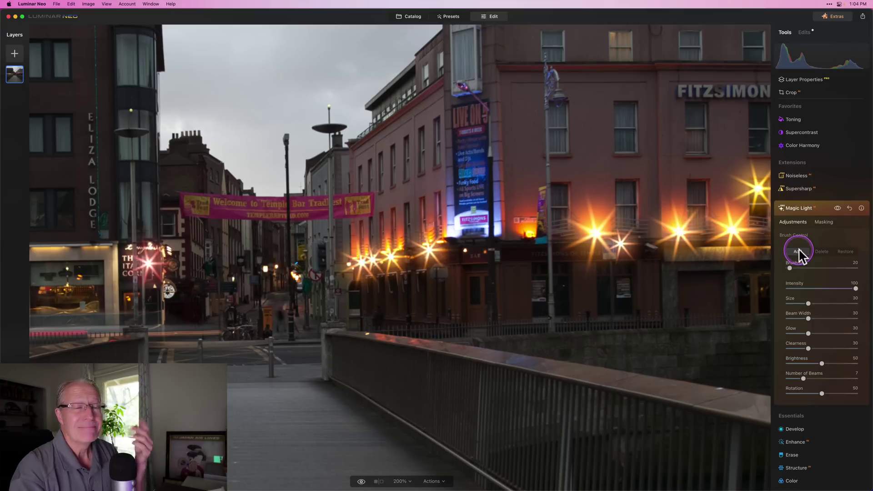
{"action": "left_click", "coordinate": [530, 233]}
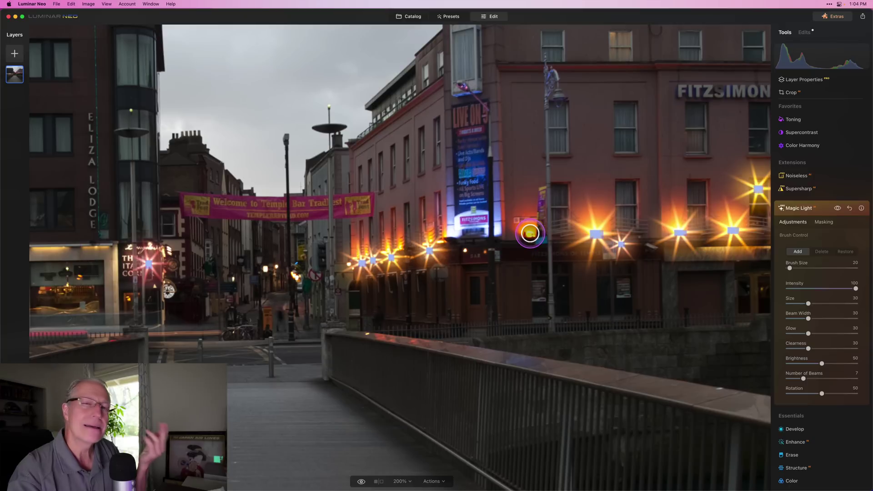
{"action": "left_click", "coordinate": [798, 252]}
{"action": "left_click_drag", "start_coordinate": [789, 268], "coordinate": [797, 277]}
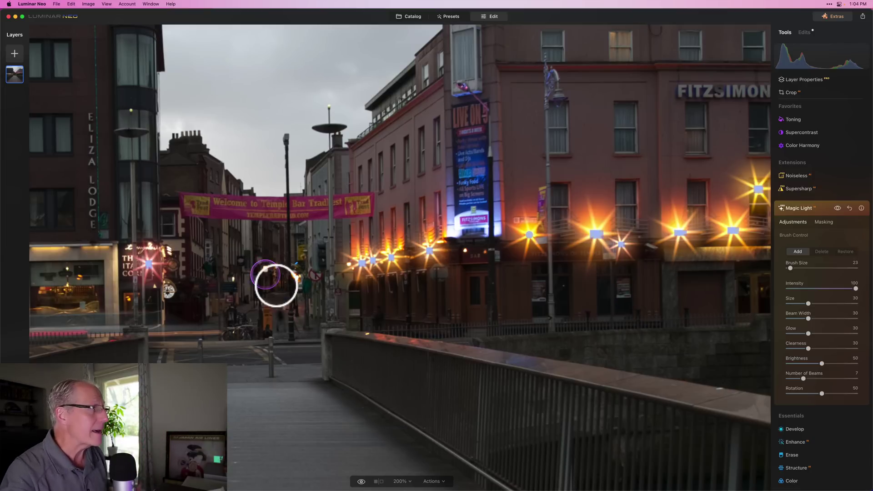
{"action": "left_click", "coordinate": [278, 268]}
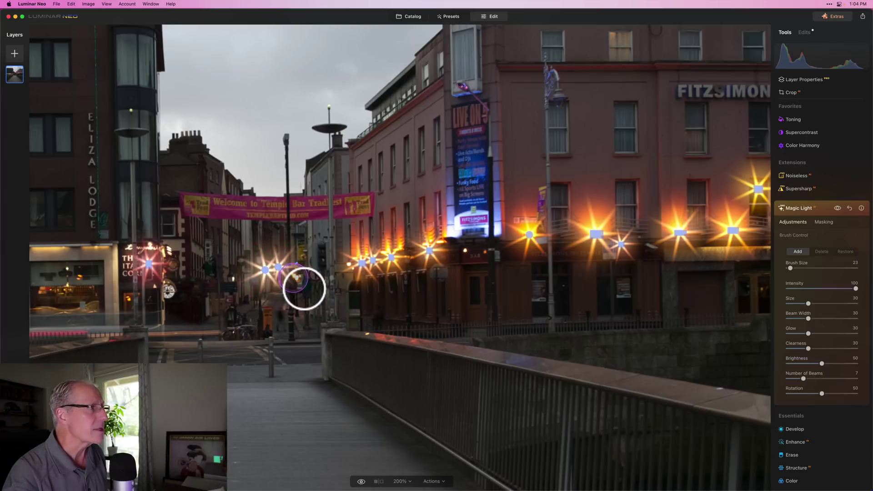
{"action": "left_click", "coordinate": [295, 277]}
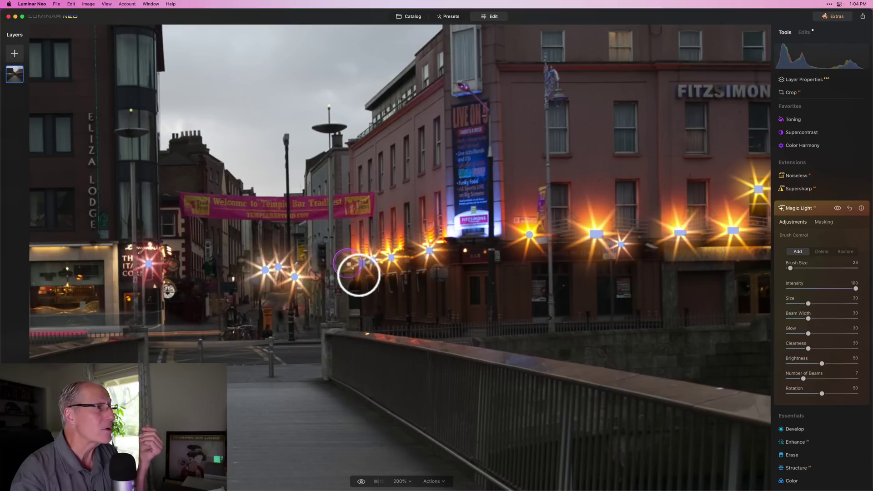
{"action": "left_click", "coordinate": [349, 263]}
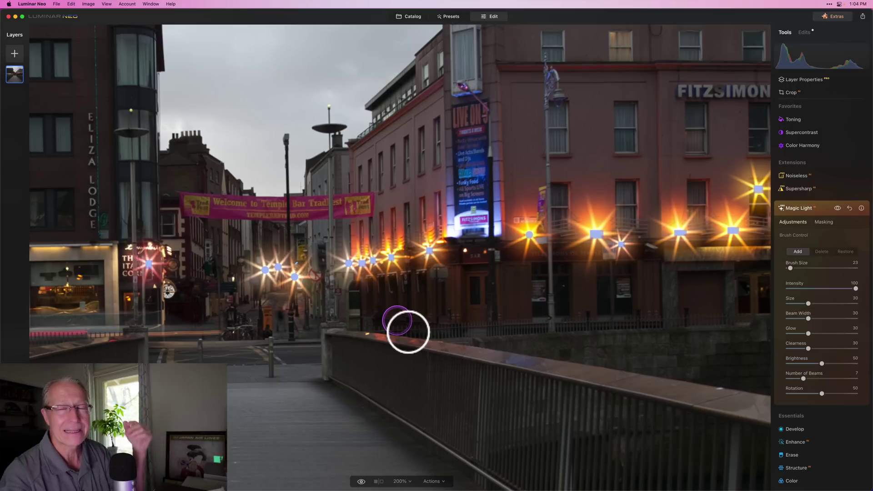
Step: Add four starbursts along the lights of the Italian Corner sign, ending at its left end
{"action": "scroll", "coordinate": [562, 319], "scroll_direction": "right", "scroll_amount": 5}
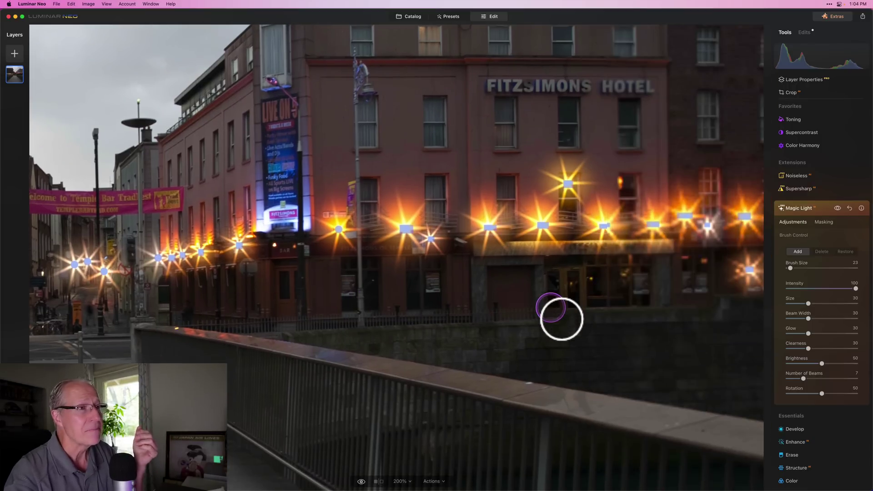
{"action": "scroll", "coordinate": [562, 319], "scroll_direction": "left", "scroll_amount": 8}
{"action": "scroll", "coordinate": [562, 319], "scroll_direction": "left", "scroll_amount": 5}
{"action": "scroll", "coordinate": [562, 319], "scroll_direction": "down", "scroll_amount": 3}
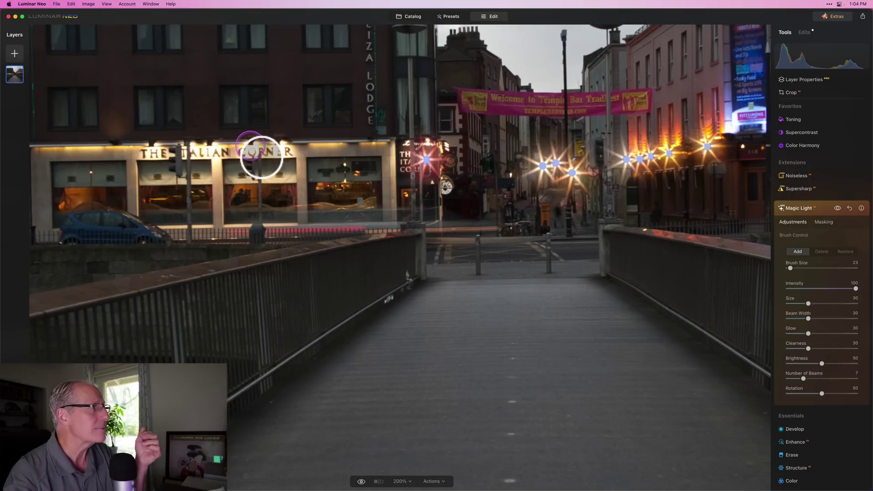
{"action": "left_click", "coordinate": [252, 147]}
{"action": "left_click", "coordinate": [278, 147]}
{"action": "left_click", "coordinate": [210, 147]}
{"action": "left_click", "coordinate": [152, 148]}
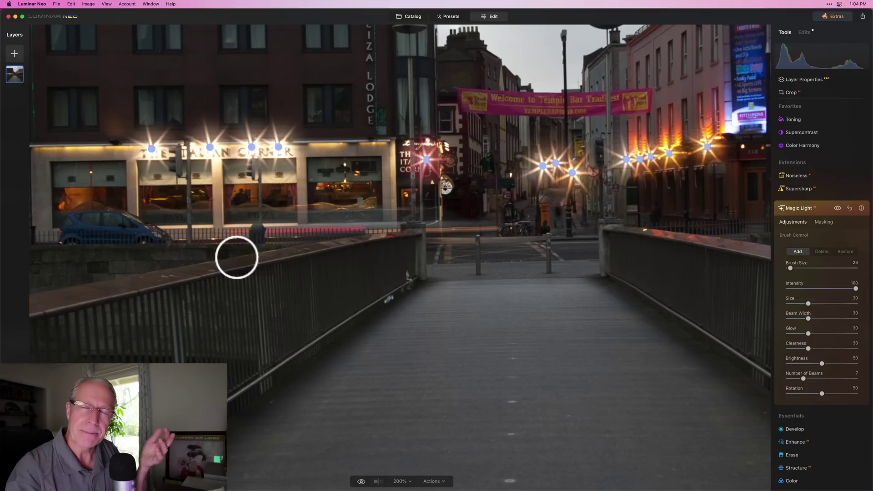
Step: Set Brush Control to Delete and remove the mid-street lamp and Italian Corner sign starbursts
{"action": "left_click", "coordinate": [819, 266]}
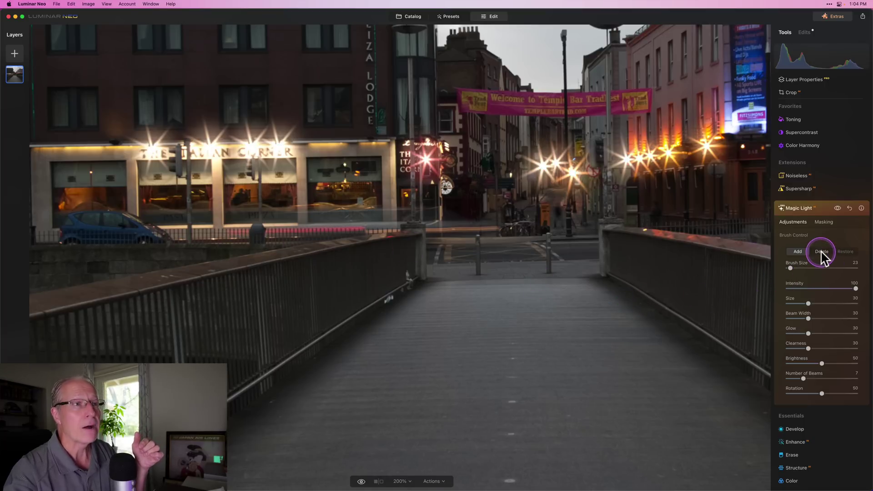
{"action": "left_click", "coordinate": [822, 252]}
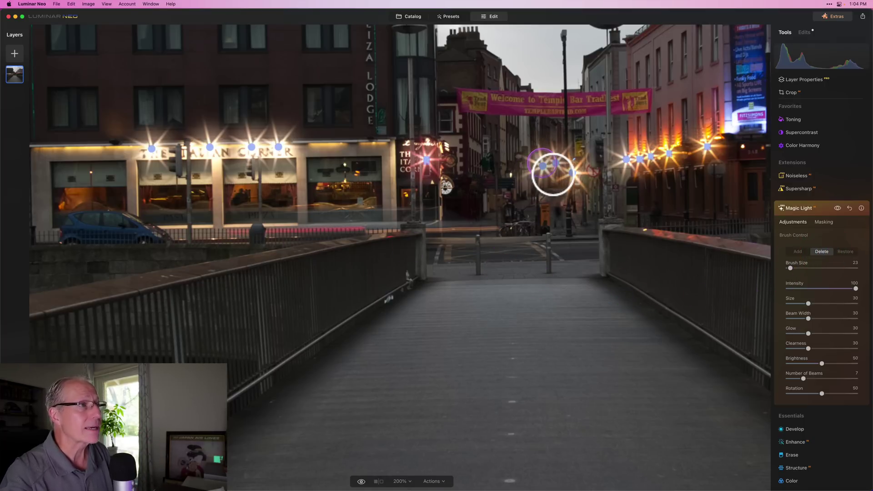
{"action": "left_click", "coordinate": [548, 167]}
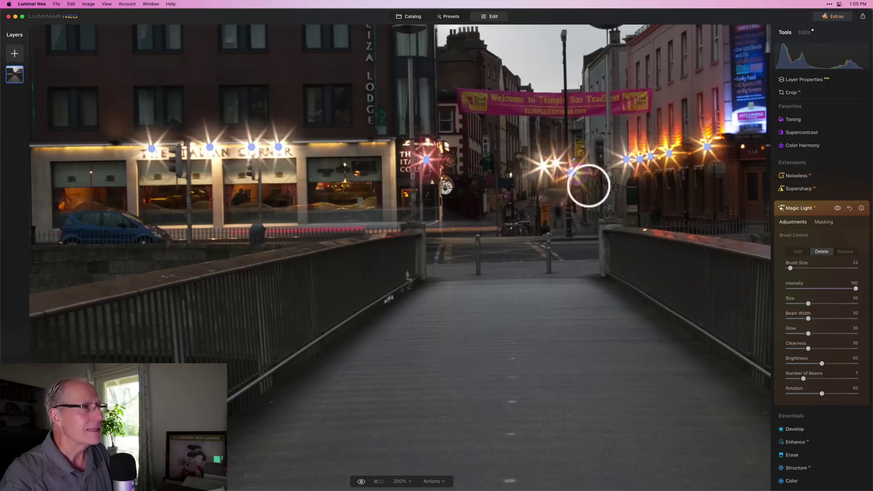
{"action": "left_click", "coordinate": [581, 166]}
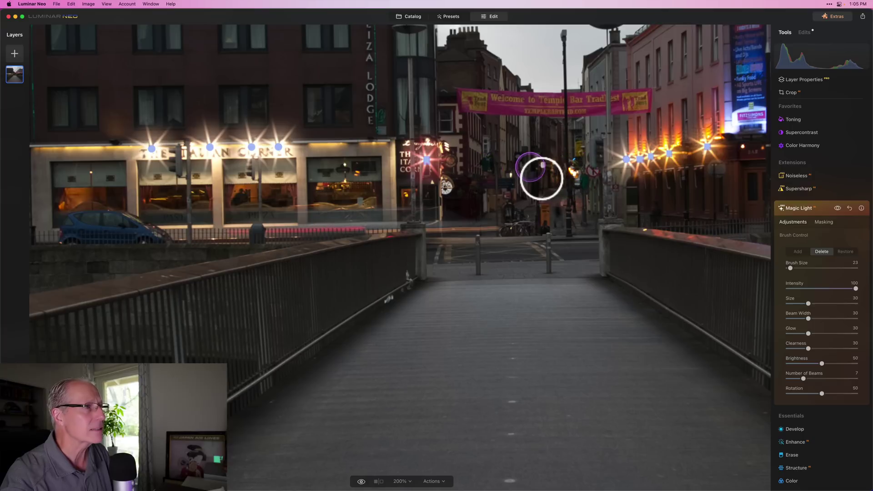
{"action": "left_click", "coordinate": [286, 132]}
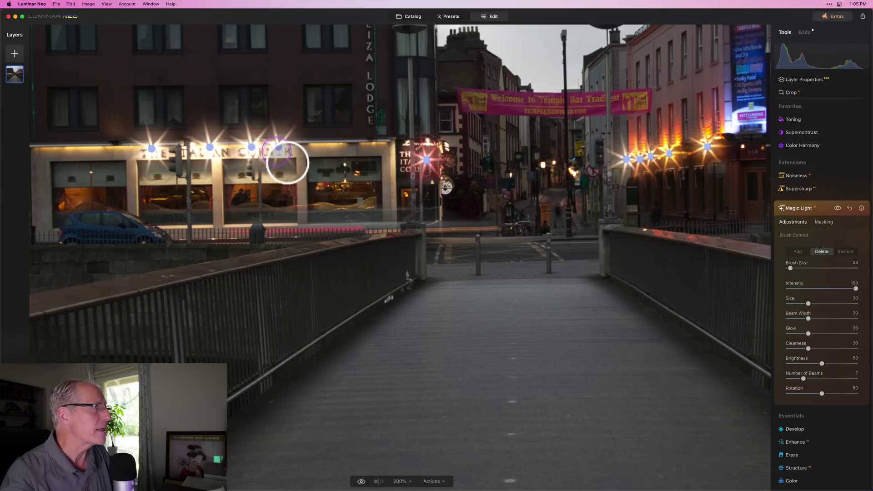
{"action": "left_click", "coordinate": [264, 148]}
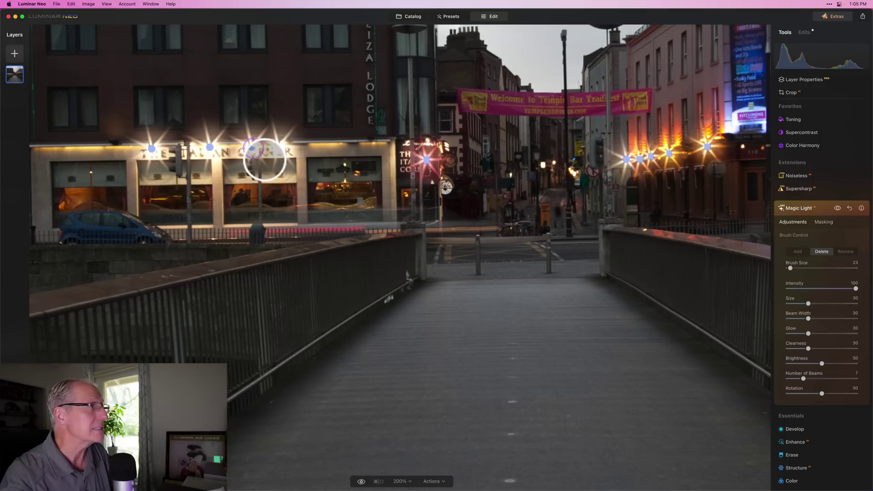
{"action": "left_click", "coordinate": [237, 154]}
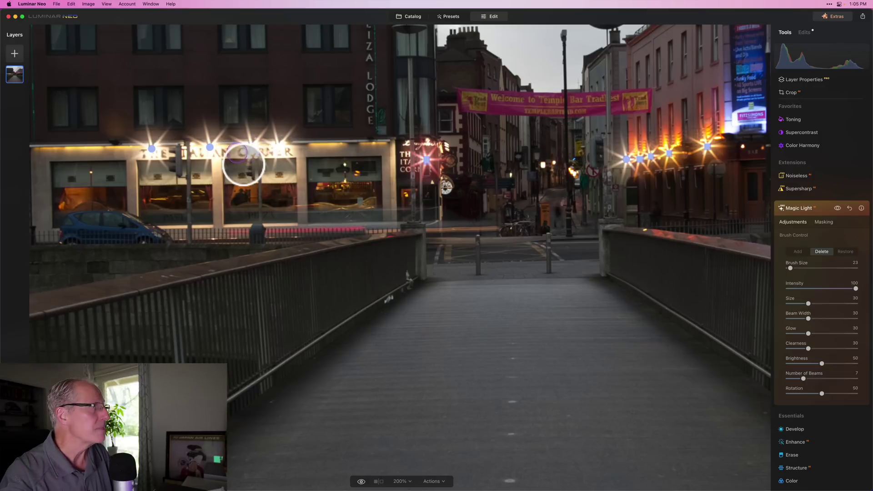
{"action": "left_click", "coordinate": [150, 150]}
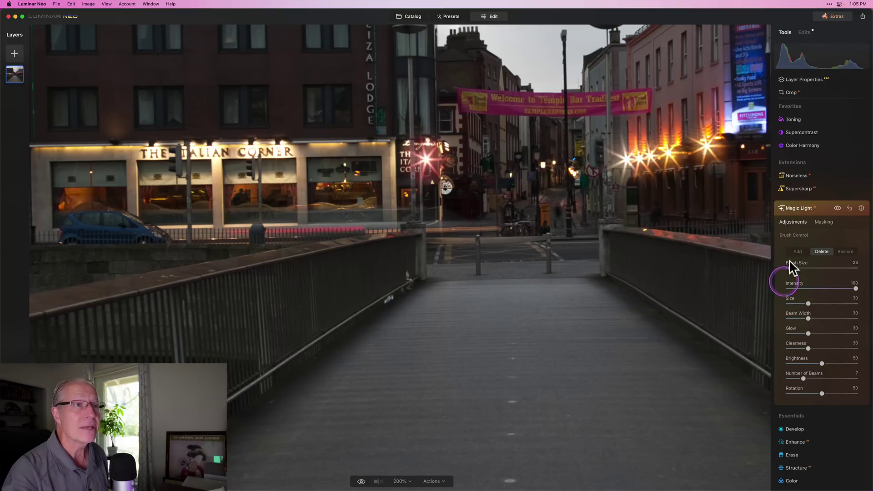
Step: Close Magic Light, compare the photo before and after, and fit it to the window
{"action": "left_click", "coordinate": [832, 209]}
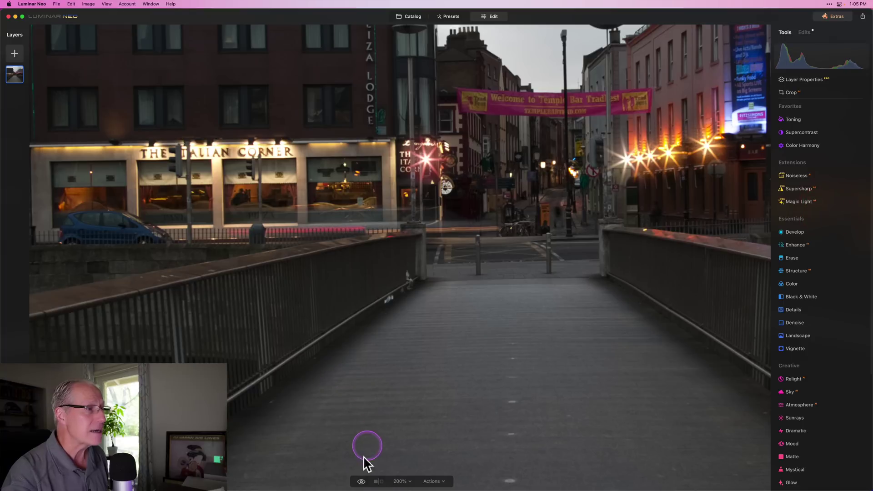
{"action": "left_click", "coordinate": [361, 481]}
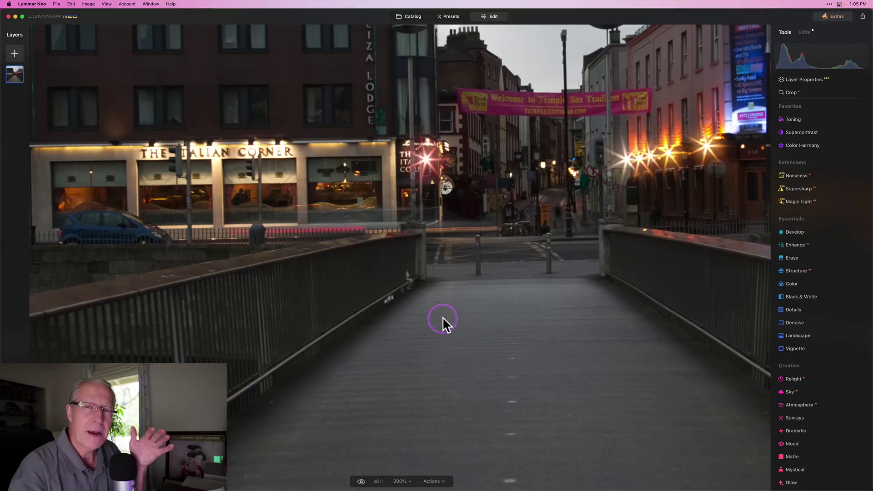
{"action": "left_click", "coordinate": [443, 317]}
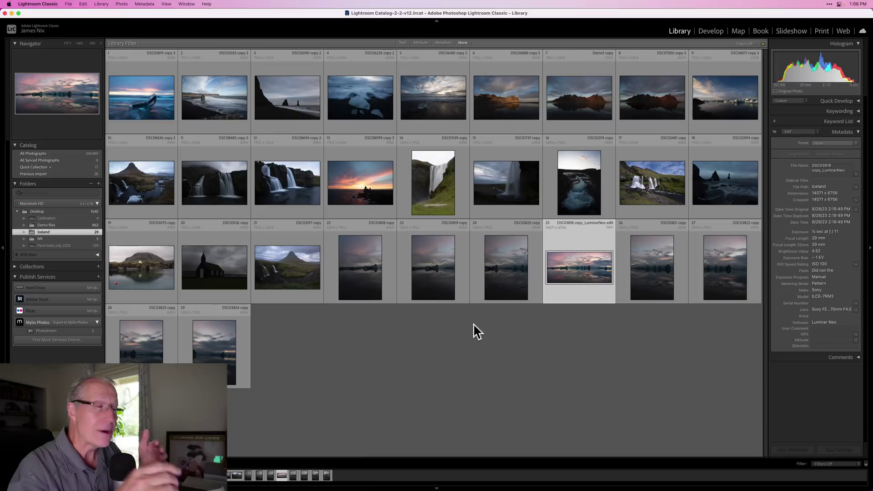
Step: Inspect Iceland frames 22, 23, 24, 26, 27, 28 and 29 one by one
{"action": "left_click", "coordinate": [346, 230]}
{"action": "left_click", "coordinate": [371, 263]}
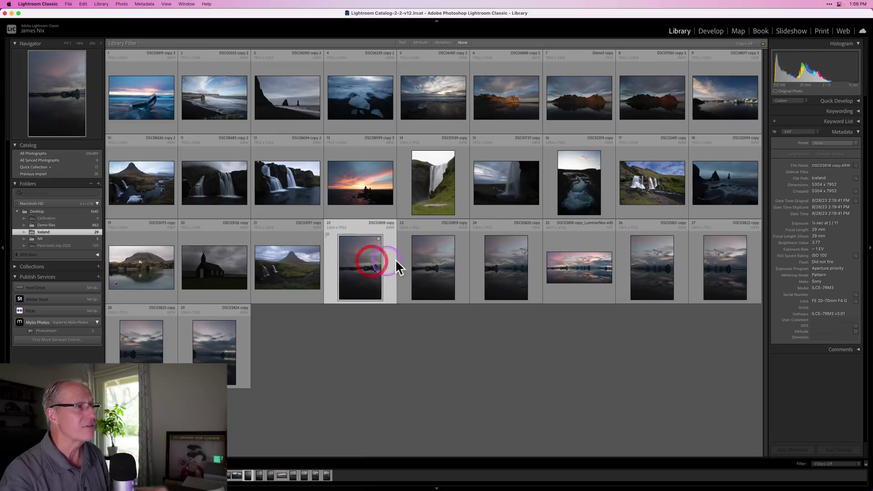
{"action": "left_click", "coordinate": [441, 278]}
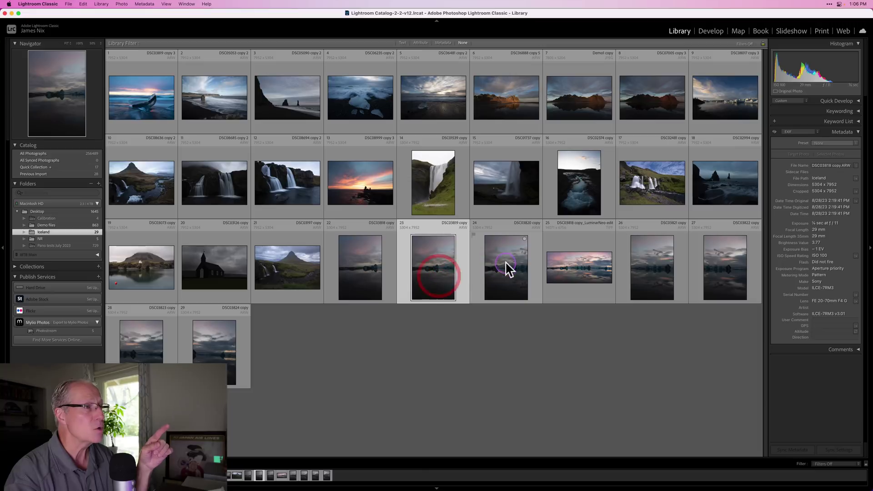
{"action": "left_click", "coordinate": [505, 267]}
{"action": "left_click", "coordinate": [648, 260]}
{"action": "left_click", "coordinate": [737, 261]}
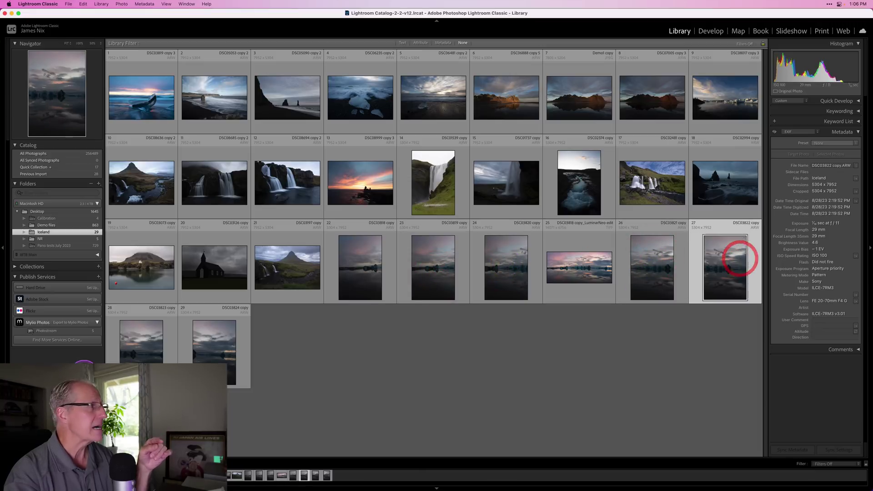
{"action": "left_click", "coordinate": [148, 342]}
{"action": "left_click", "coordinate": [214, 346]}
Step: Select frames 22–24 and 26–29, skipping the Luminar-edited copy
{"action": "left_click", "coordinate": [360, 283]}
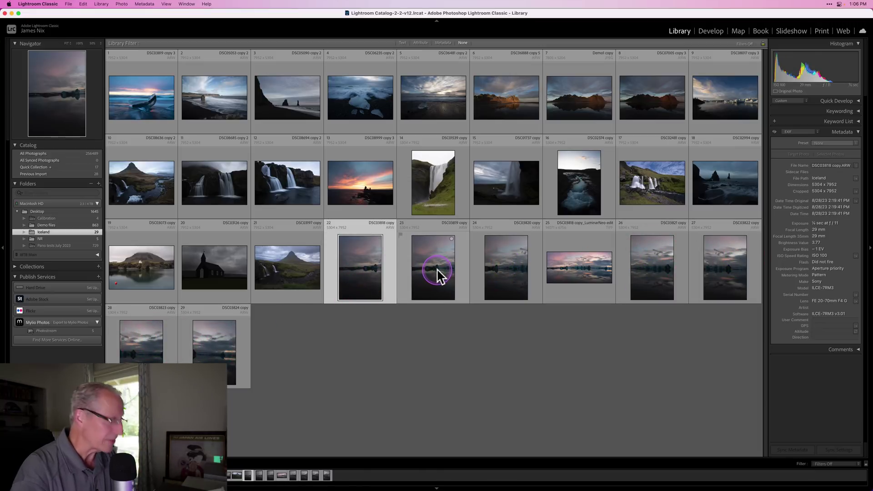
{"action": "left_click", "coordinate": [436, 273], "text": "super"}
{"action": "left_click", "coordinate": [491, 269], "text": "super"}
{"action": "left_click", "coordinate": [663, 271], "text": "super"}
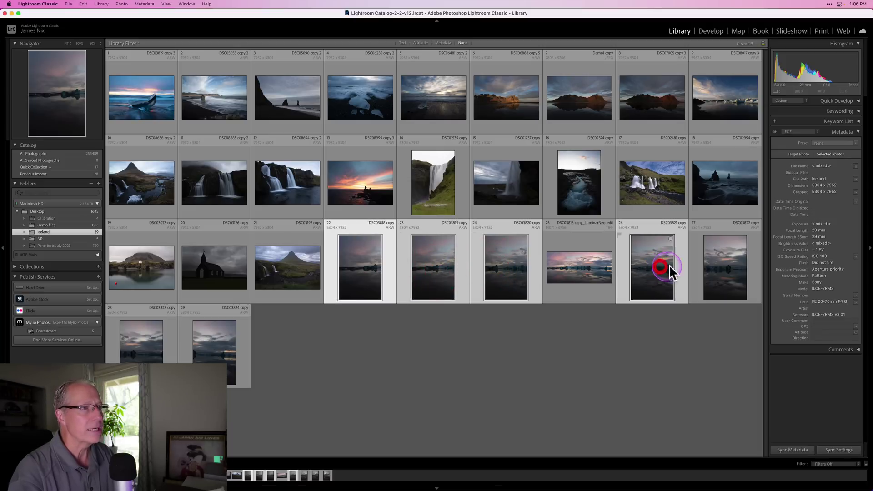
{"action": "left_click", "coordinate": [727, 275], "text": "super"}
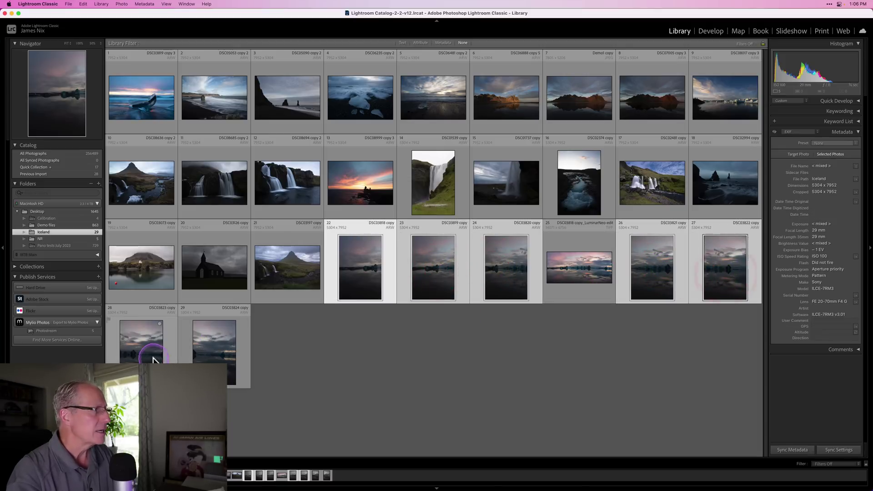
{"action": "left_click", "coordinate": [136, 346], "text": "super"}
{"action": "left_click", "coordinate": [223, 359], "text": "super"}
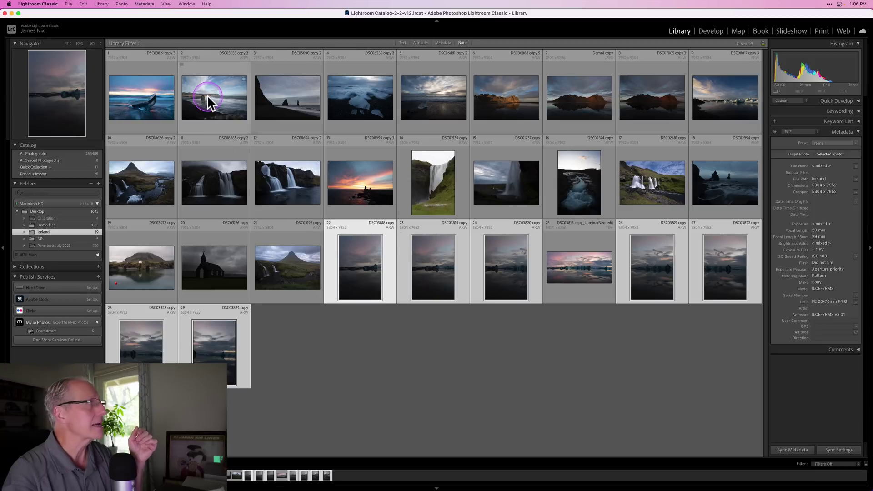
Step: Send the seven selected frames to Luminar Neo for panorama stitching
{"action": "left_click", "coordinate": [69, 4]}
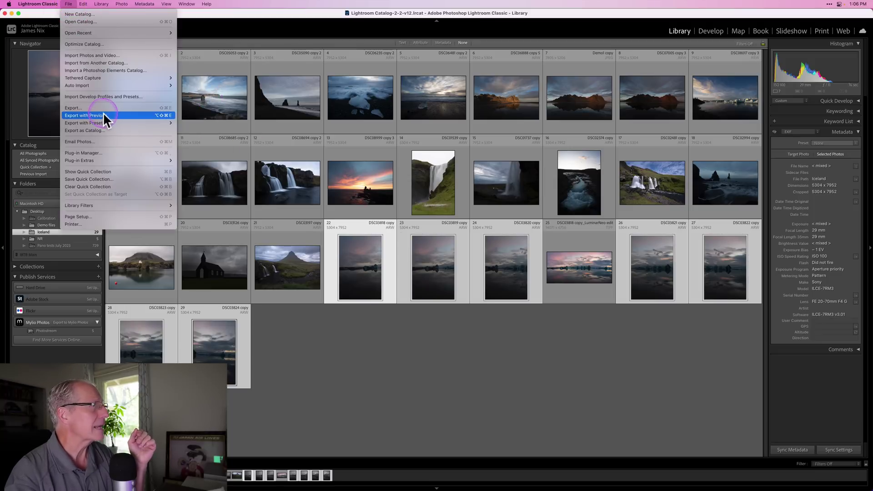
{"action": "mouse_move", "coordinate": [104, 121]}
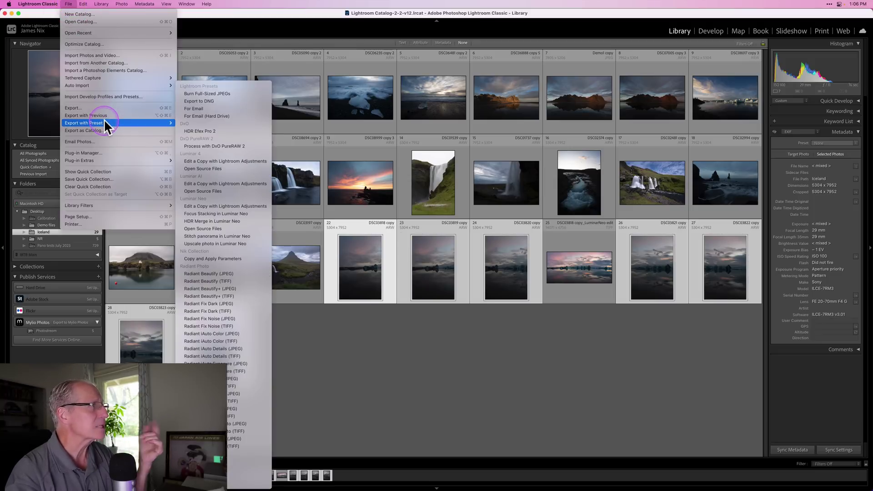
{"action": "left_click", "coordinate": [216, 237]}
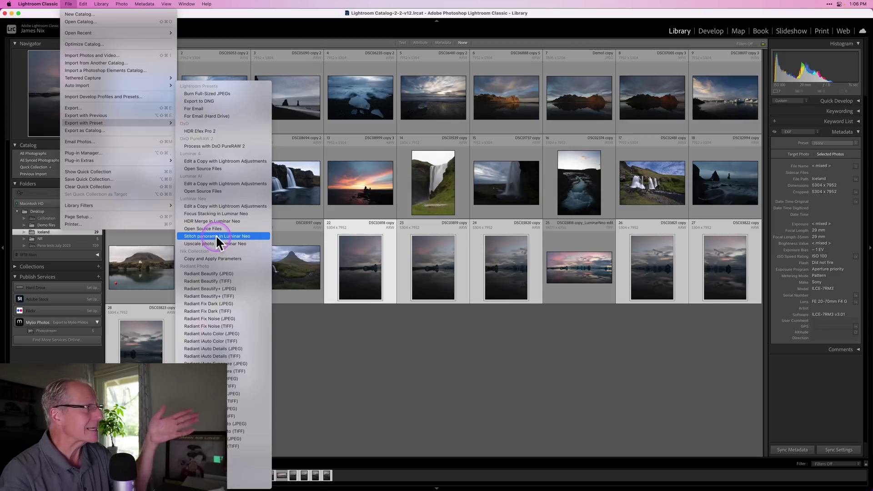
{"action": "left_click", "coordinate": [340, 323]}
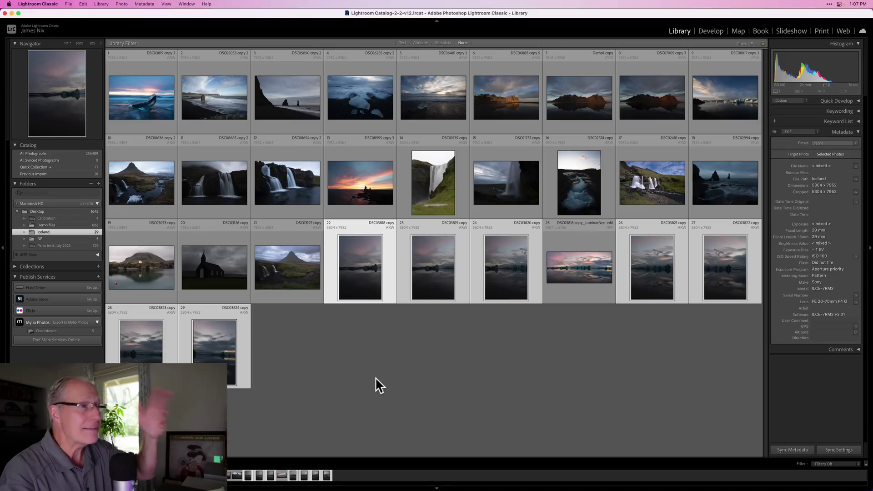
Step: Select the stitched panorama and check its metadata: 14071 x 6756, software Luminar Neo
{"action": "left_click", "coordinate": [591, 357]}
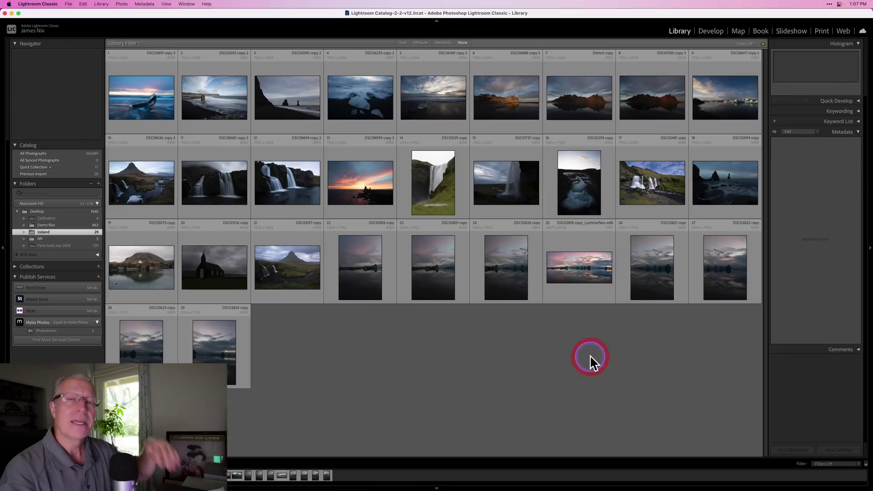
{"action": "left_click", "coordinate": [585, 278]}
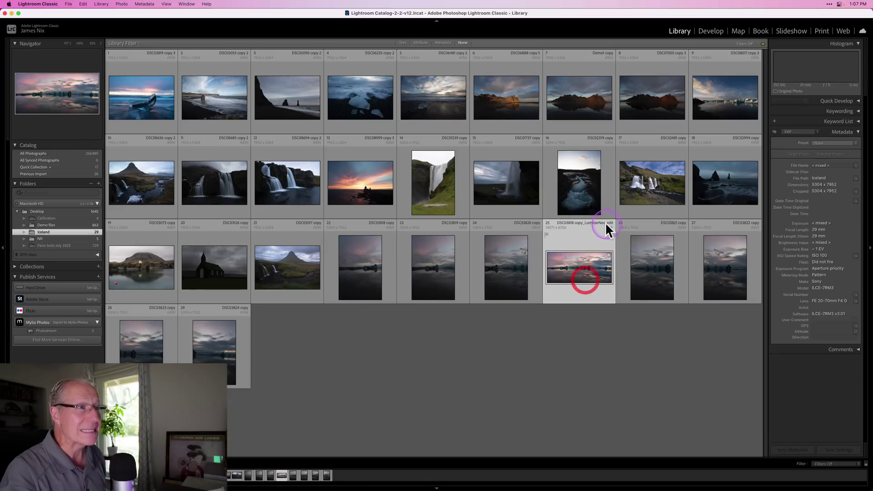
{"action": "left_click", "coordinate": [818, 188]}
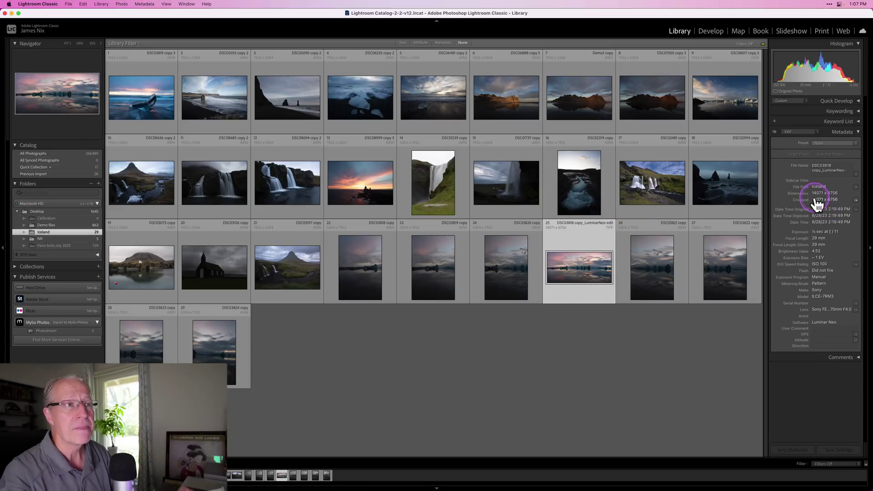
{"action": "left_click", "coordinate": [834, 192]}
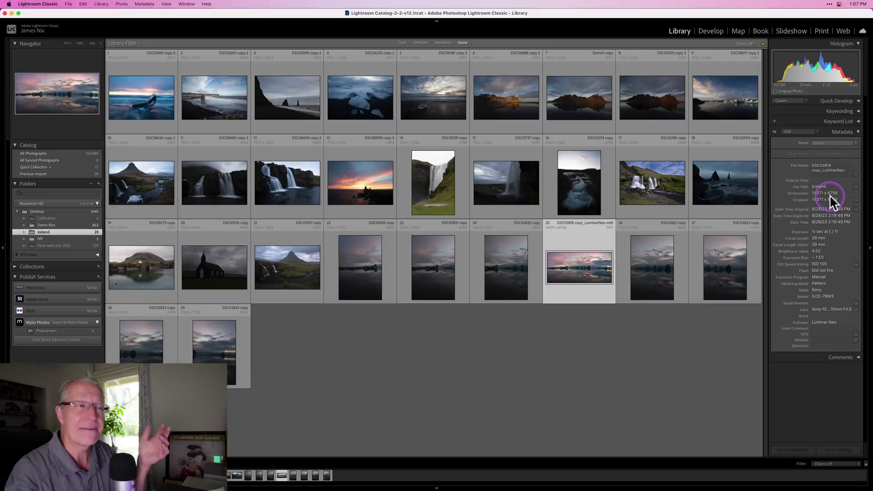
Step: View the panorama full size in Loupe, then return to Grid view
{"action": "double_click", "coordinate": [578, 266]}
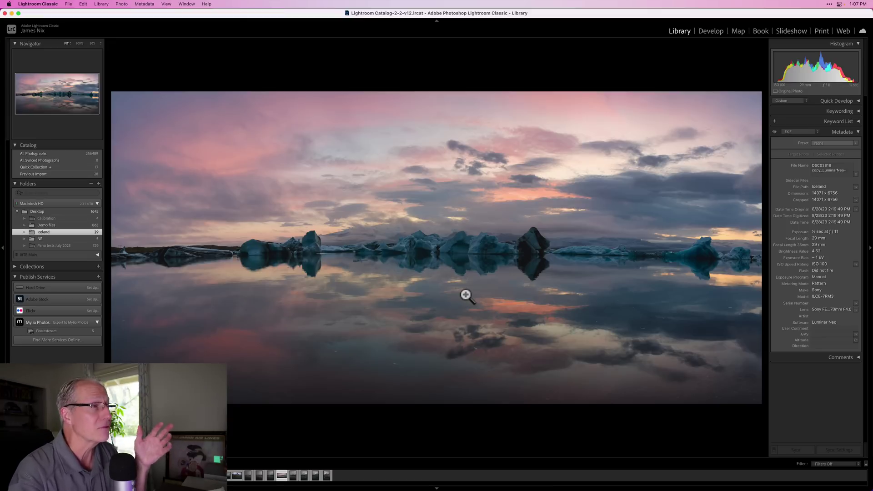
{"action": "left_click", "coordinate": [677, 32]}
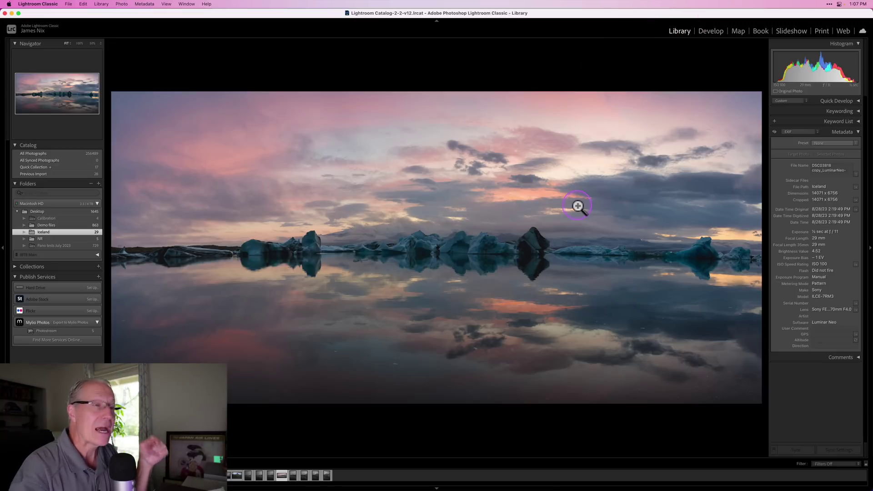
{"action": "key", "text": "g"}
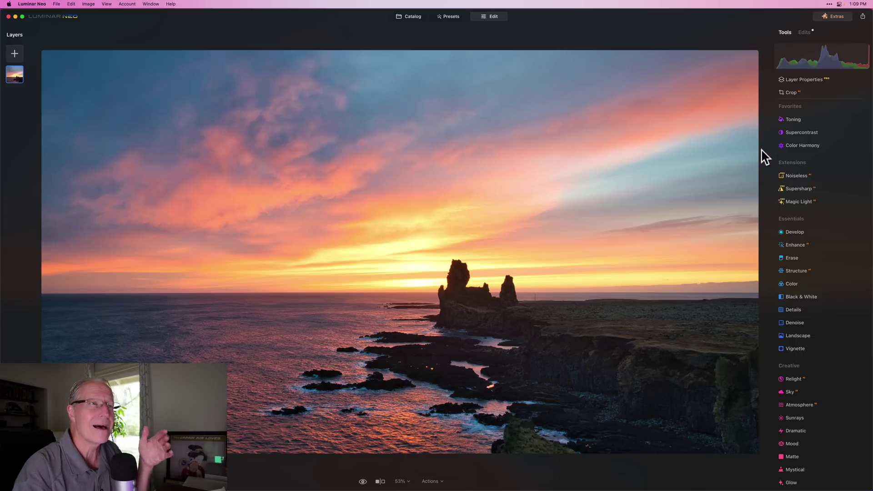
Step: Open Toning and raise the Highlights saturation to around 19–24
{"action": "left_click", "coordinate": [795, 121]}
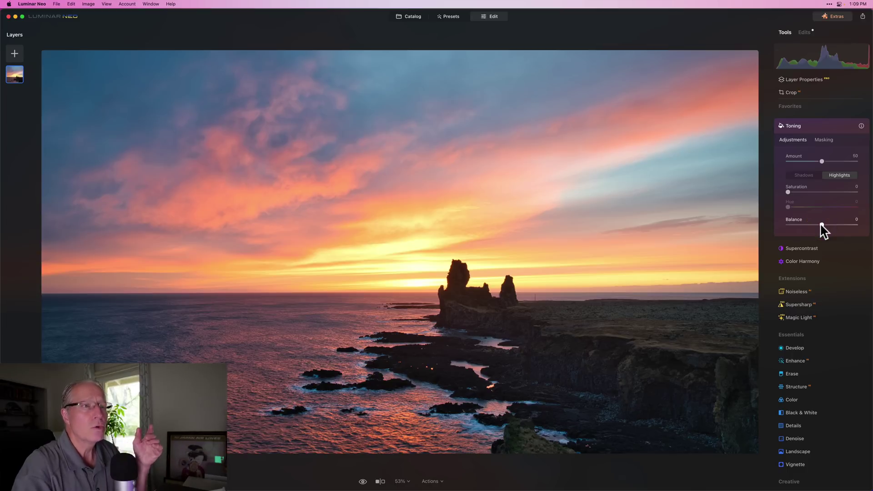
{"action": "left_click", "coordinate": [800, 192]}
{"action": "left_click", "coordinate": [802, 196]}
{"action": "left_click_drag", "start_coordinate": [799, 192], "coordinate": [802, 192]}
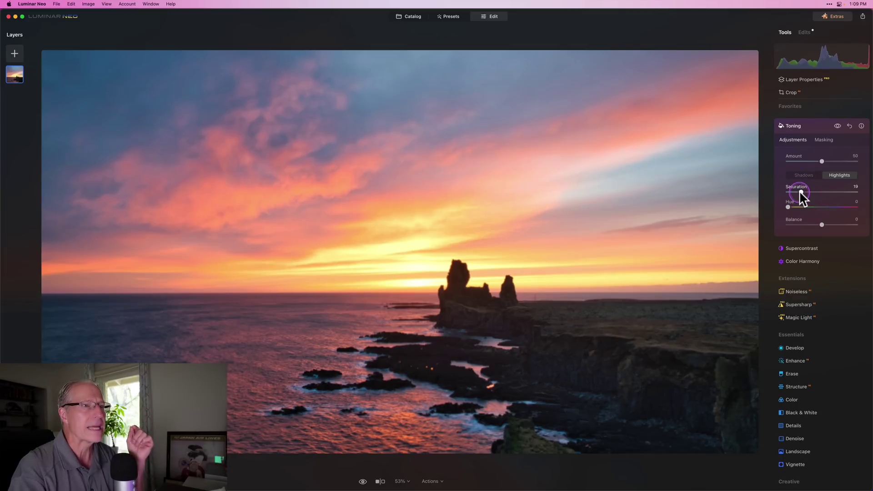
{"action": "left_click", "coordinate": [801, 195]}
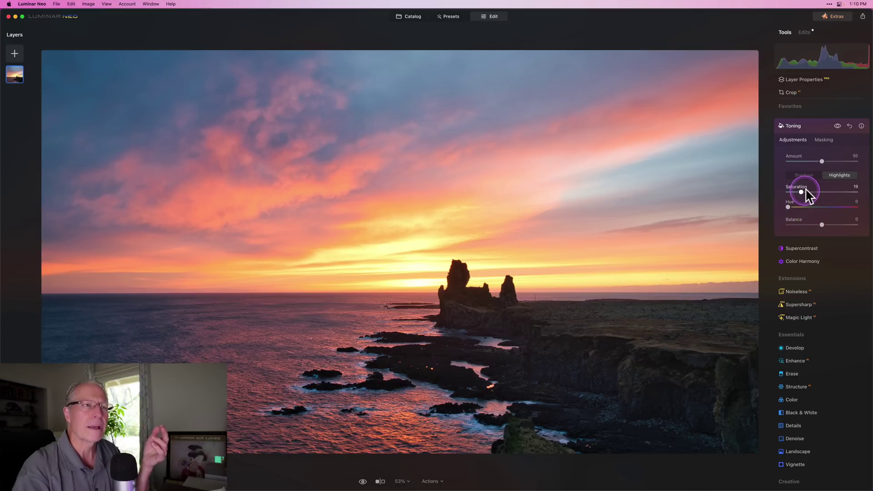
{"action": "left_click", "coordinate": [802, 193]}
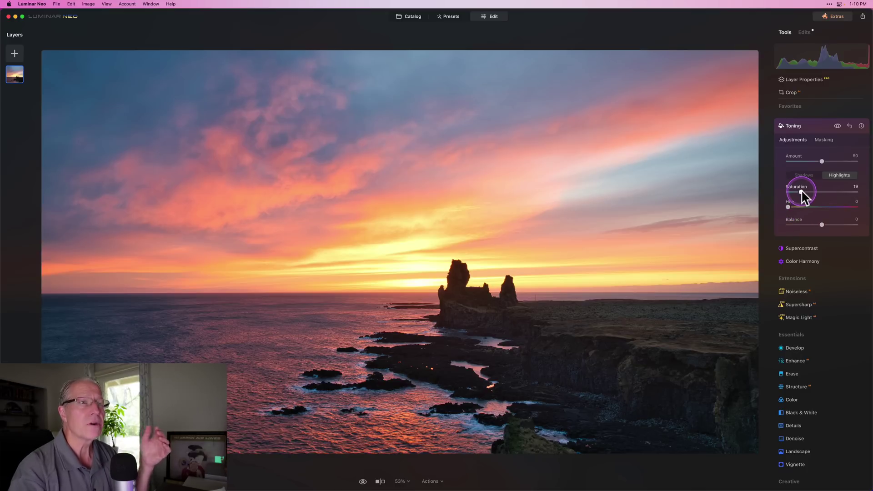
{"action": "left_click", "coordinate": [844, 175]}
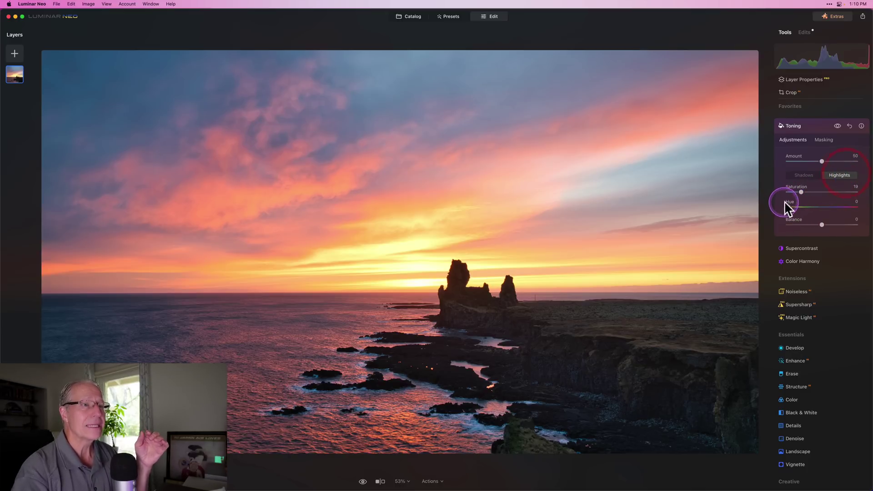
{"action": "left_click", "coordinate": [807, 191]}
{"action": "mouse_move", "coordinate": [802, 193]}
{"action": "left_mouse_down"}
{"action": "mouse_move", "coordinate": [840, 193]}
{"action": "mouse_move", "coordinate": [795, 193]}
{"action": "mouse_move", "coordinate": [804, 191]}
{"action": "left_mouse_up"}
Step: Switch Toning to Shadows and set saturation 22 with a blue hue of 227
{"action": "left_click", "coordinate": [804, 176]}
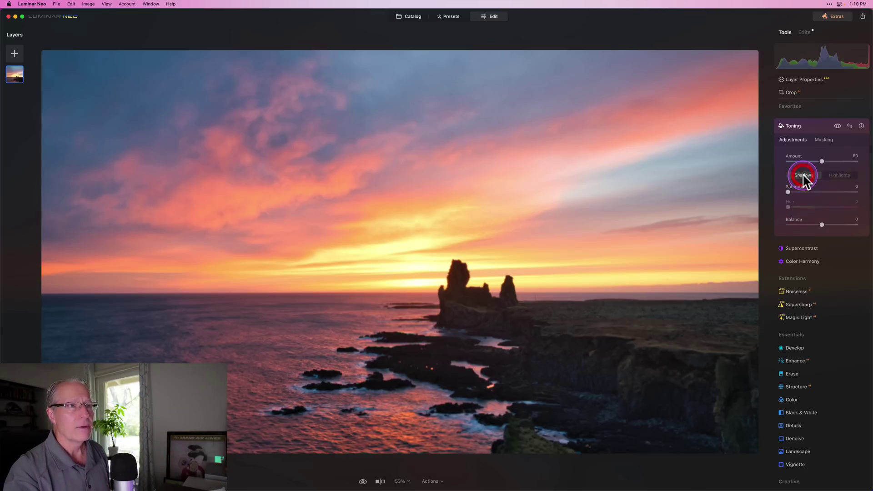
{"action": "mouse_move", "coordinate": [789, 191]}
{"action": "left_mouse_down"}
{"action": "mouse_move", "coordinate": [799, 192]}
{"action": "mouse_move", "coordinate": [792, 208]}
{"action": "mouse_move", "coordinate": [833, 209]}
{"action": "mouse_move", "coordinate": [805, 192]}
{"action": "left_mouse_up"}
{"action": "left_click_drag", "start_coordinate": [822, 226], "coordinate": [820, 225]}
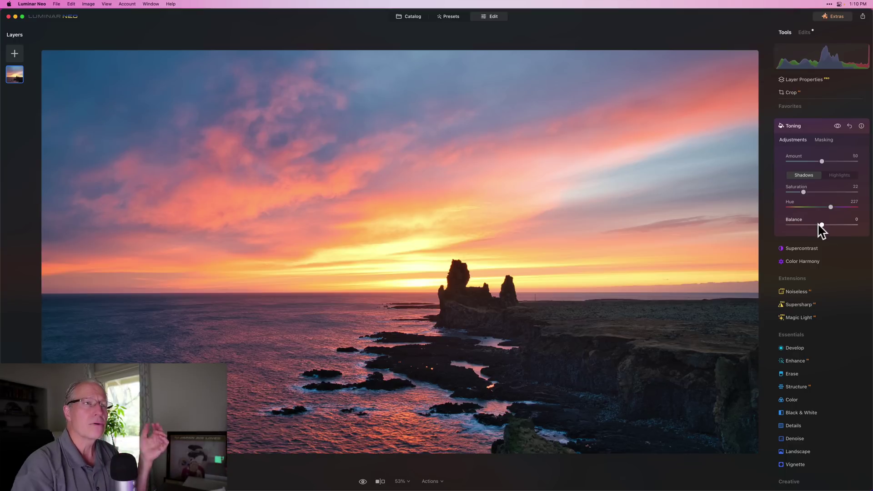
Step: Drag the toning Balance up to 74, then all the way to -100
{"action": "left_click_drag", "start_coordinate": [822, 226], "coordinate": [827, 226]}
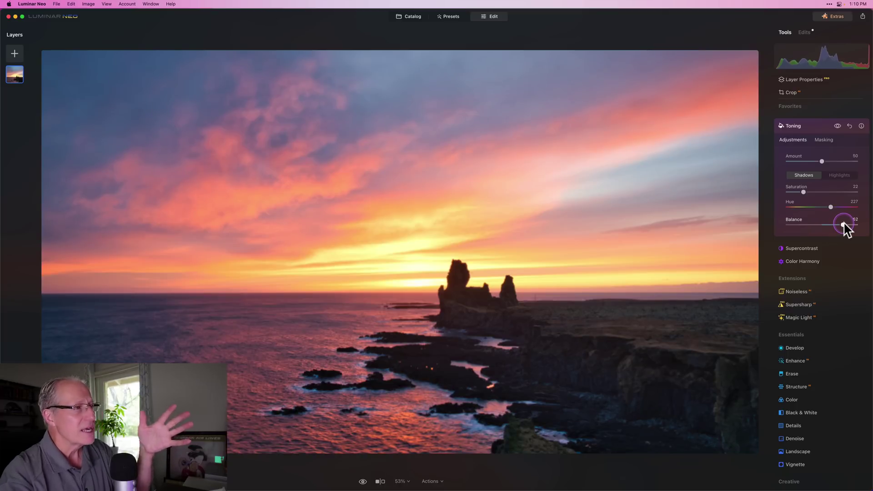
{"action": "left_click_drag", "start_coordinate": [844, 226], "coordinate": [849, 227]}
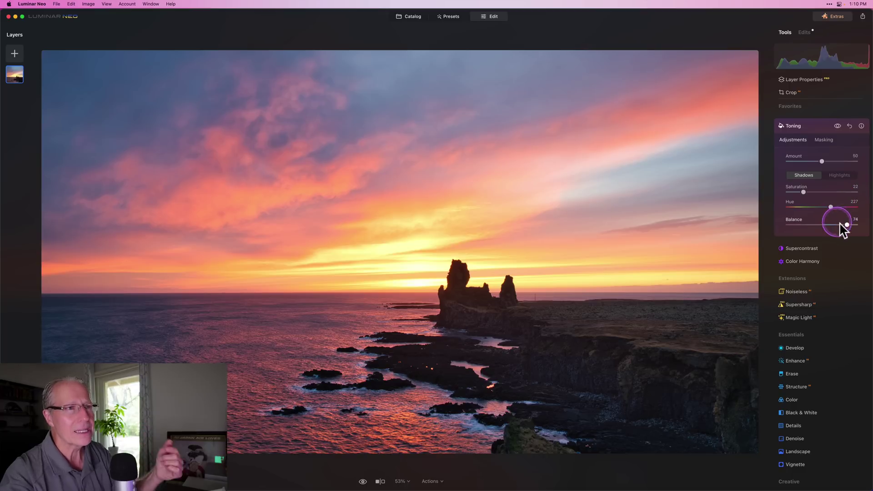
{"action": "left_click_drag", "start_coordinate": [847, 224], "coordinate": [776, 226]}
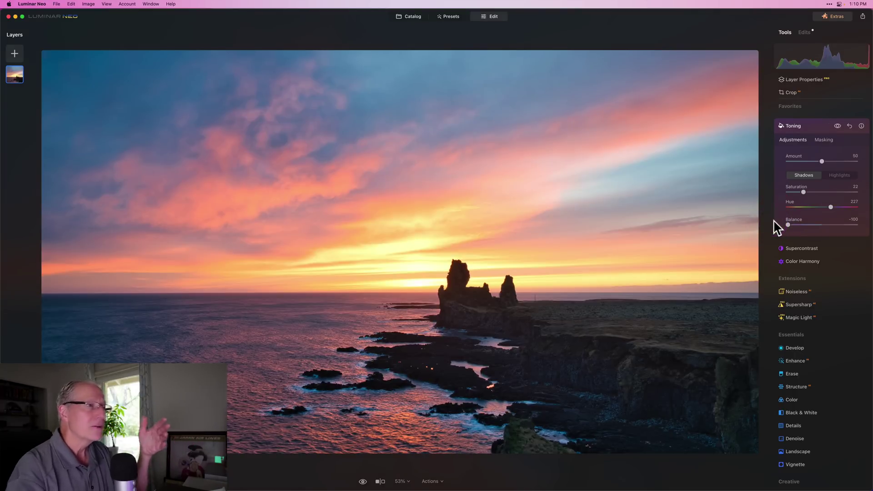
Step: Ease the toning Balance from -100 toward -49, then reset it to 0
{"action": "left_click", "coordinate": [813, 211]}
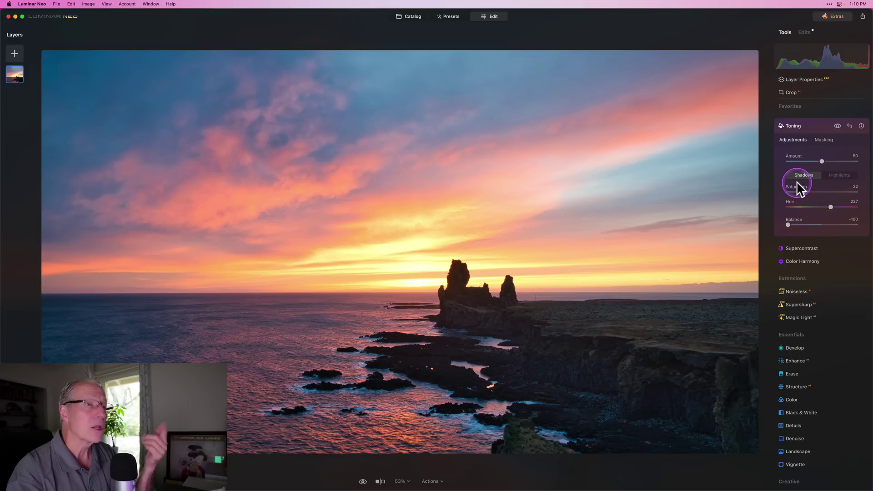
{"action": "left_click", "coordinate": [788, 225]}
{"action": "left_click_drag", "start_coordinate": [788, 225], "coordinate": [806, 225]}
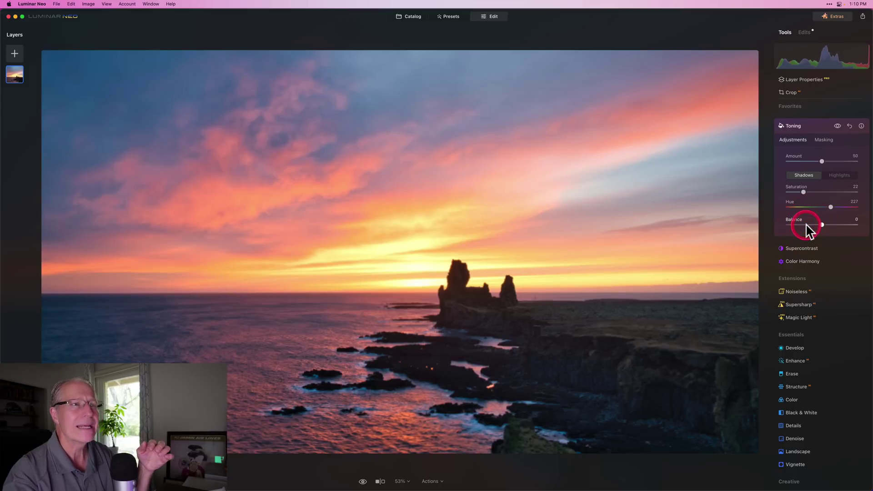
{"action": "double_click", "coordinate": [807, 226]}
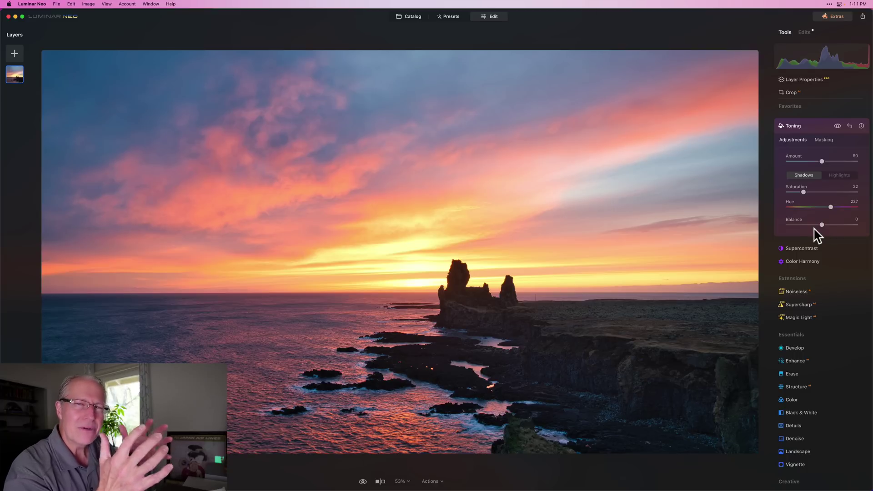
{"action": "left_click", "coordinate": [822, 225]}
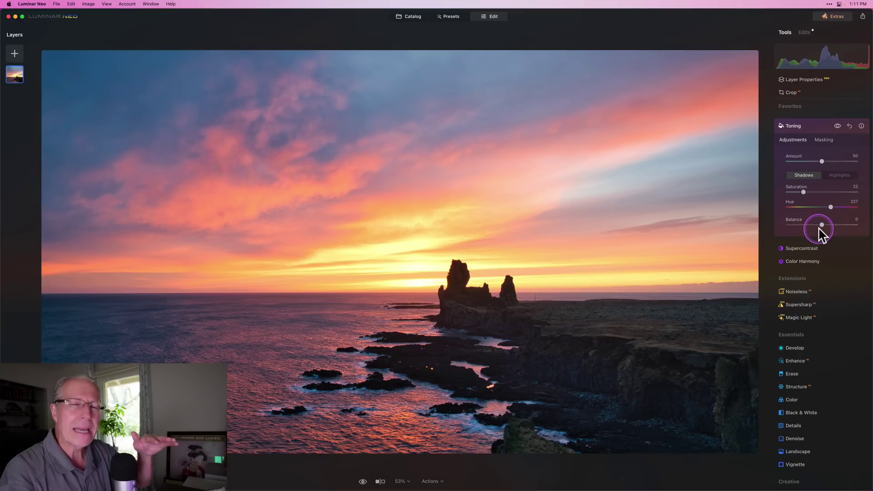